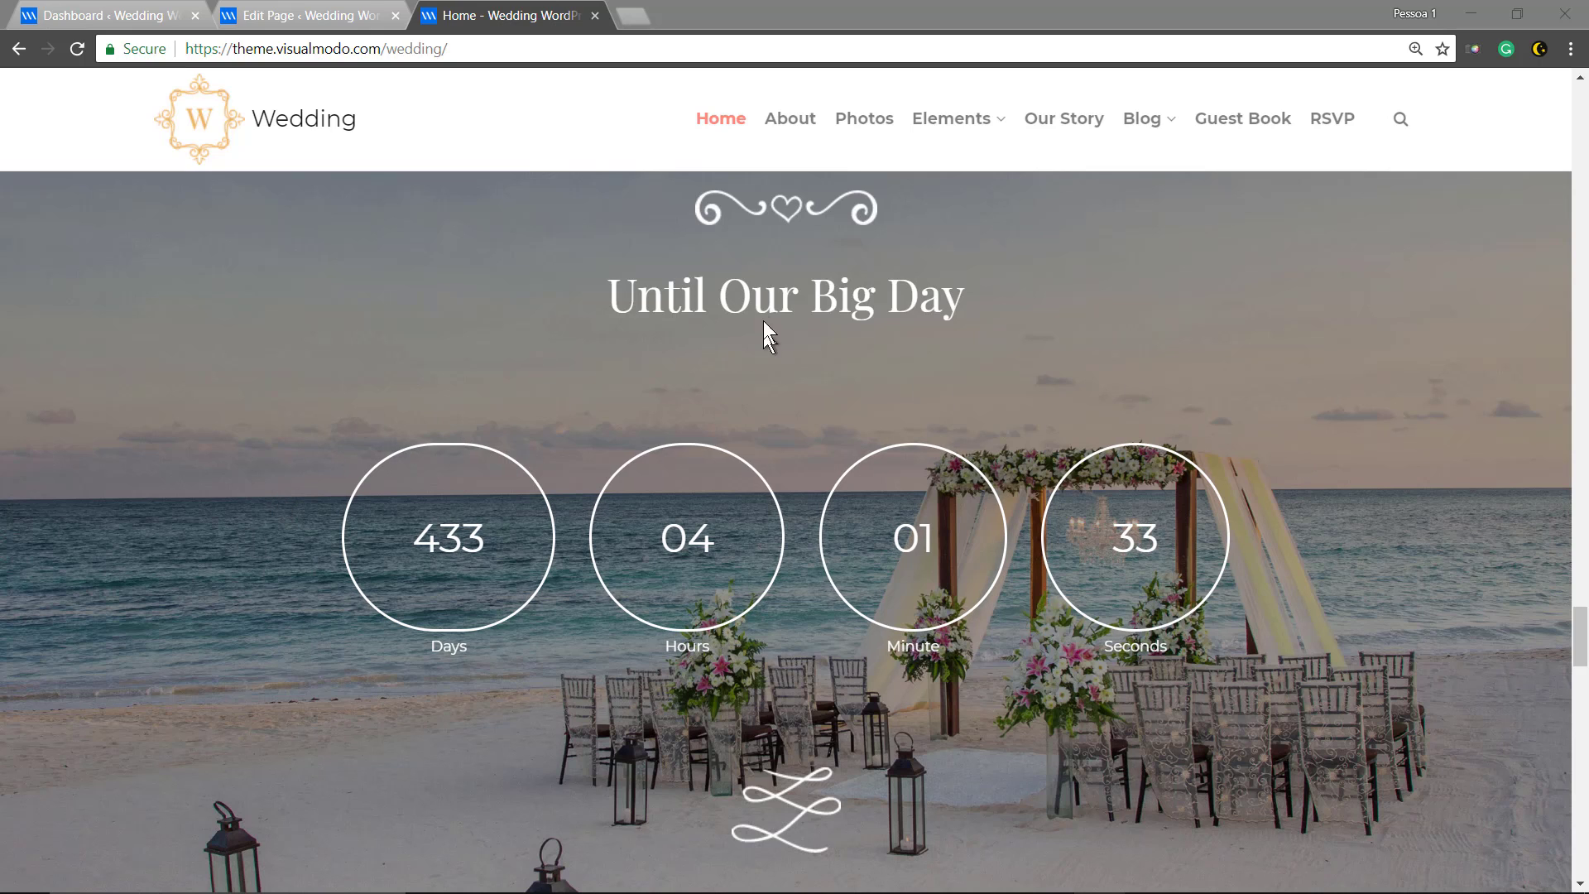
View the wedding page's Countdown element in the page builder
left_click(346, 17)
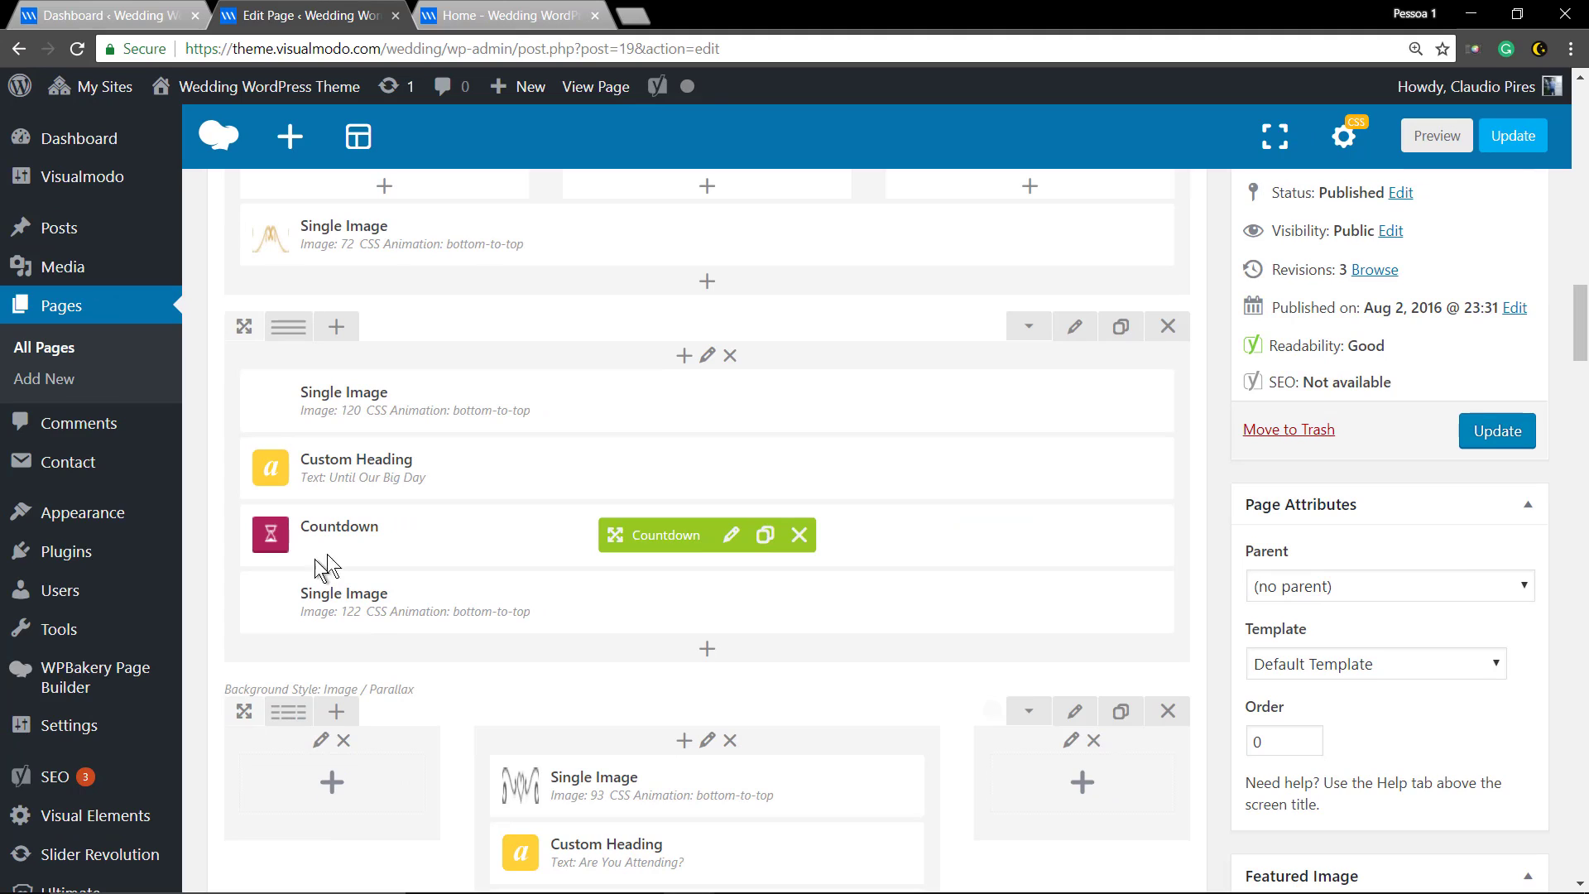
Create a new page titled 'Countdown' and switch it to the WPBakery Backend Editor
left_click(149, 20)
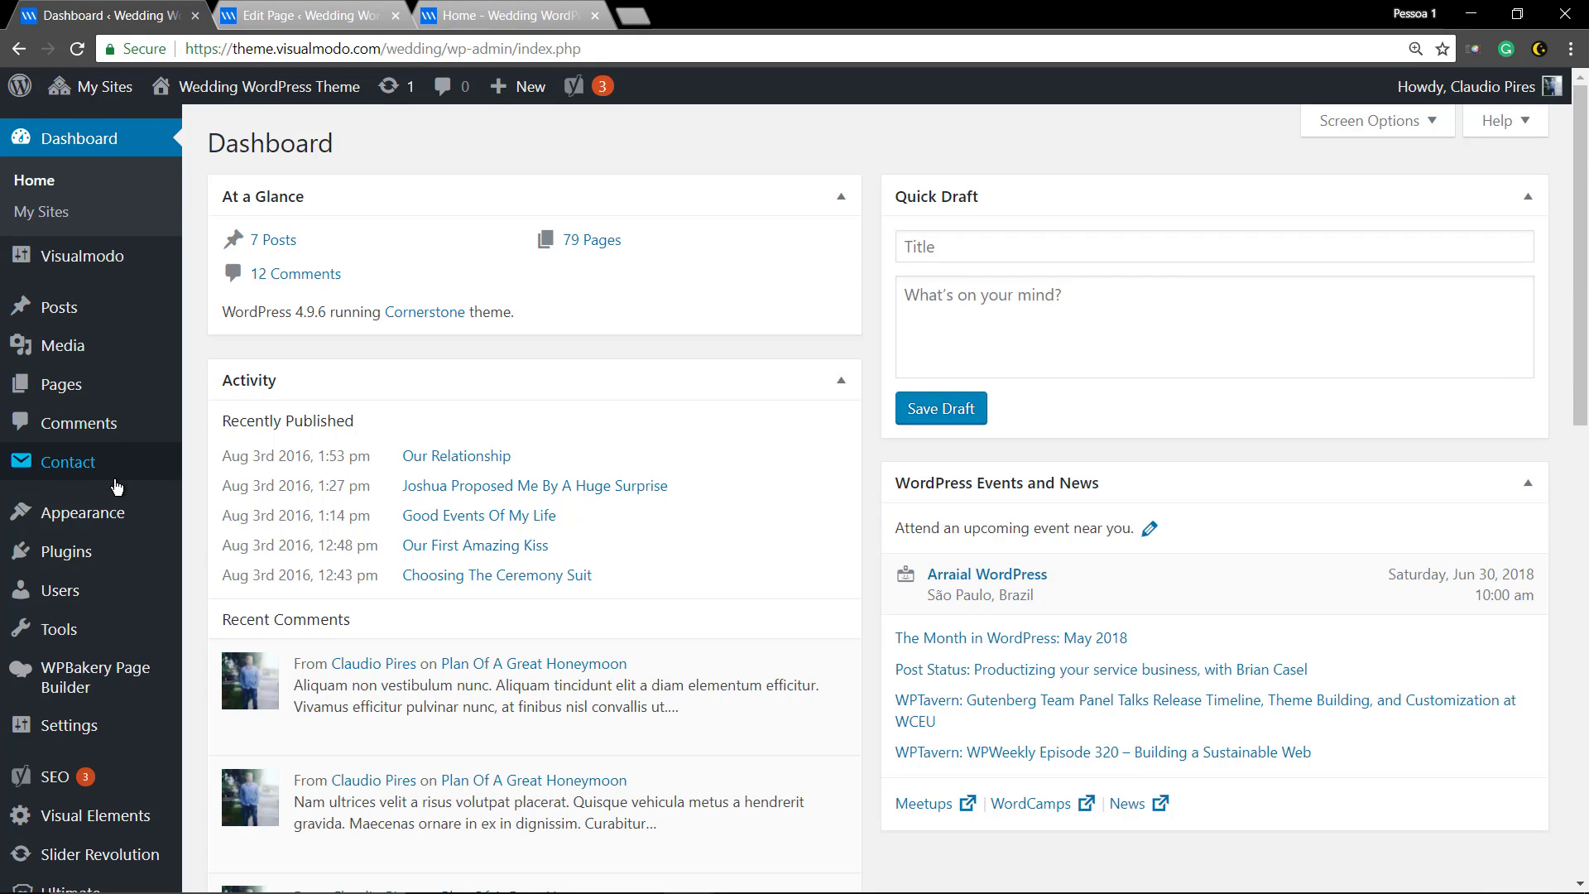
mouse_move(61, 384)
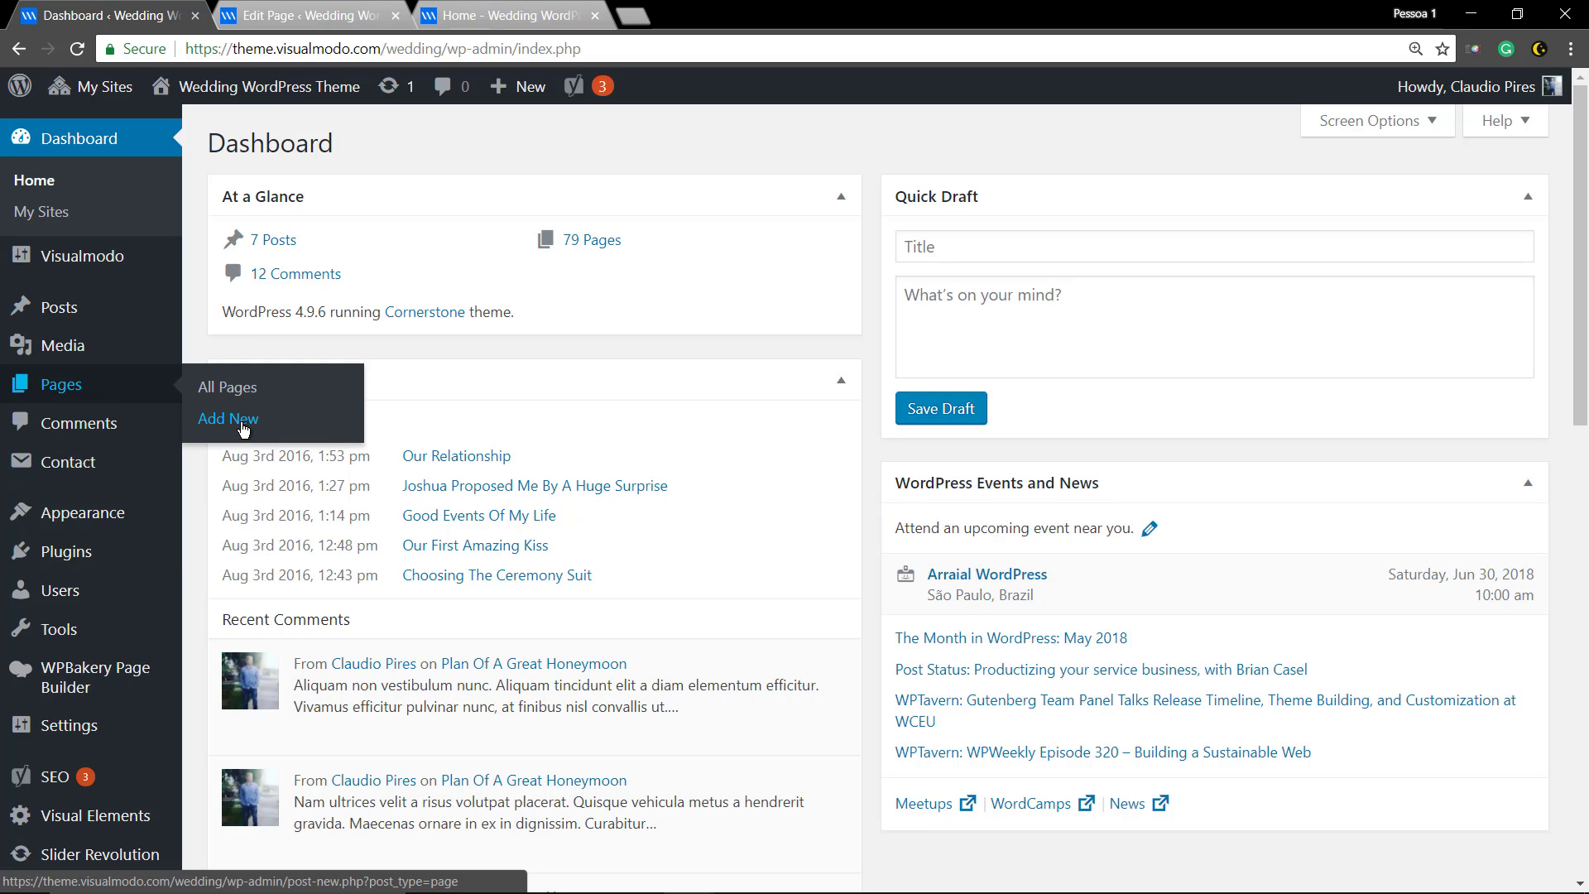
left_click(242, 423)
type("Countdown")
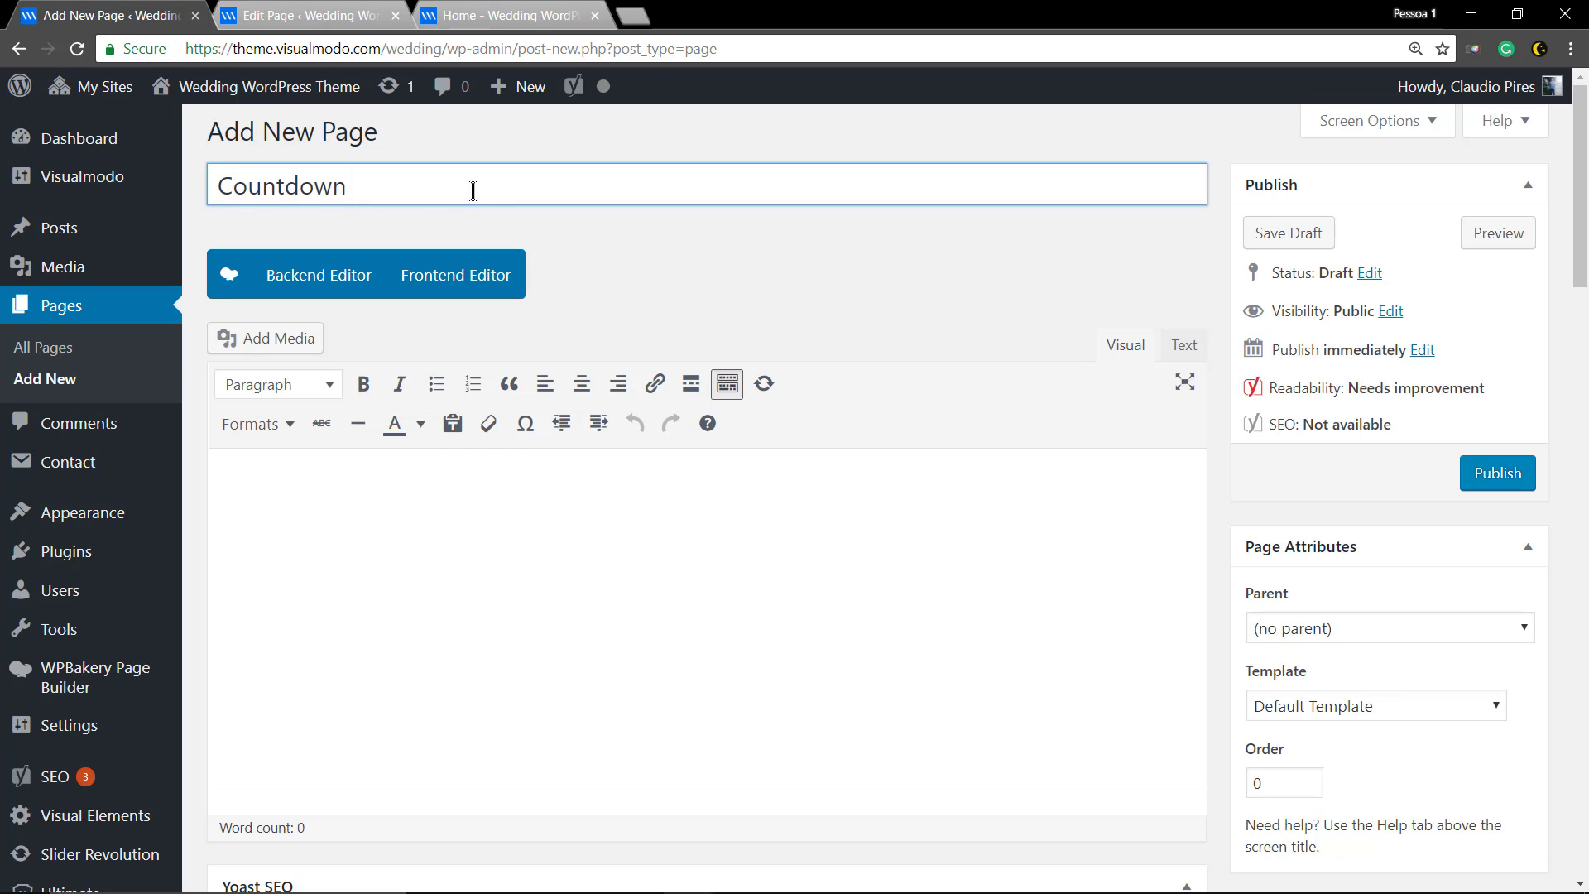
left_click(501, 208)
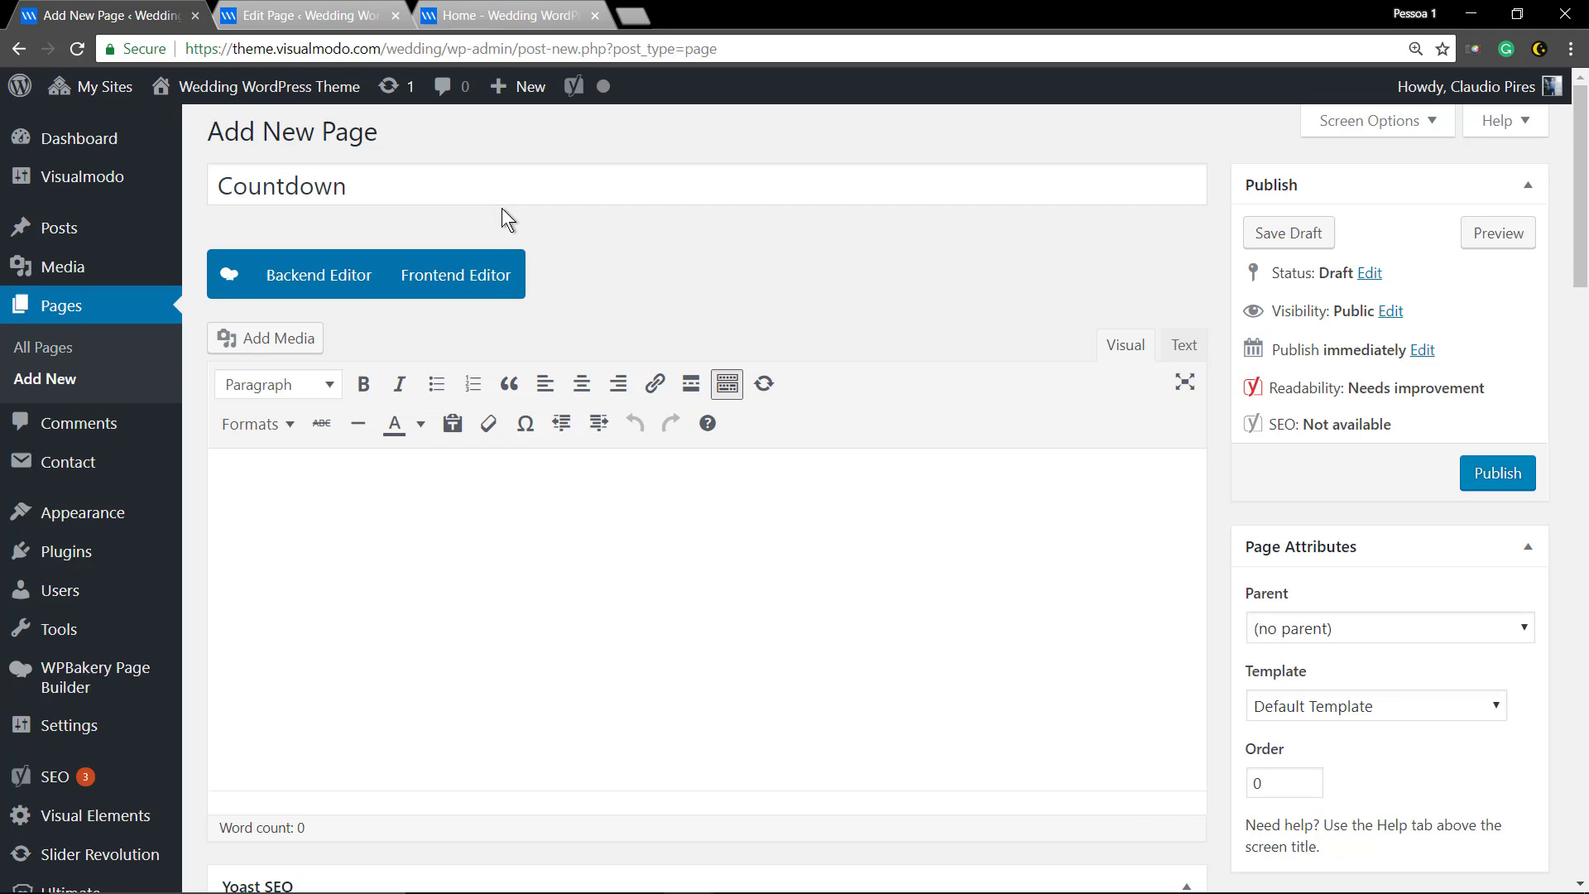
left_click(309, 280)
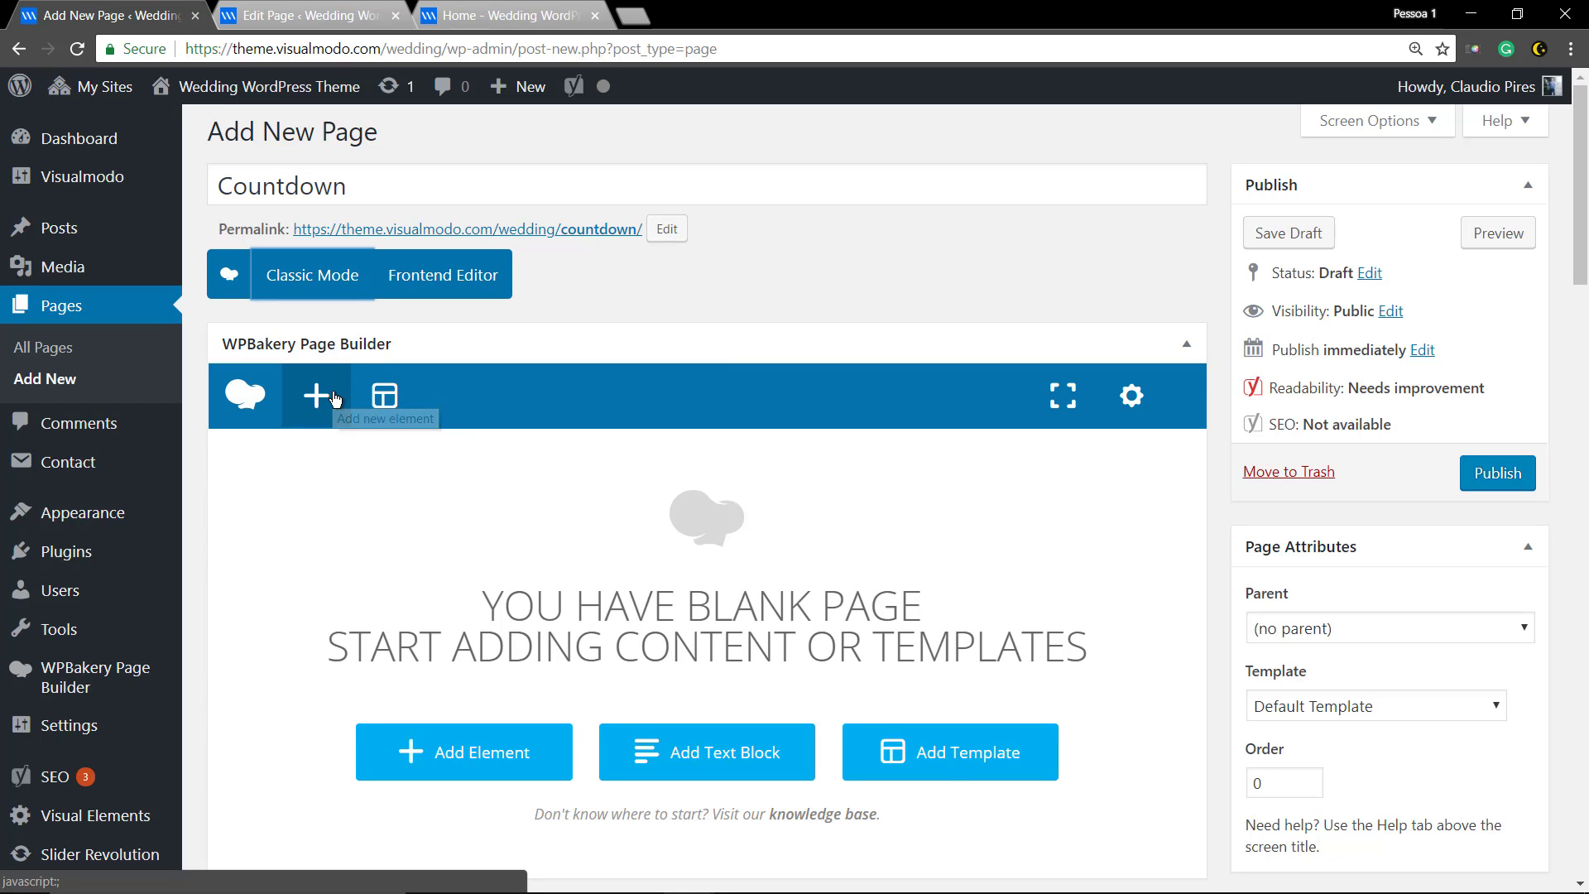
Add a Countdown element from the Ultimate VC Addons library
left_click(325, 397)
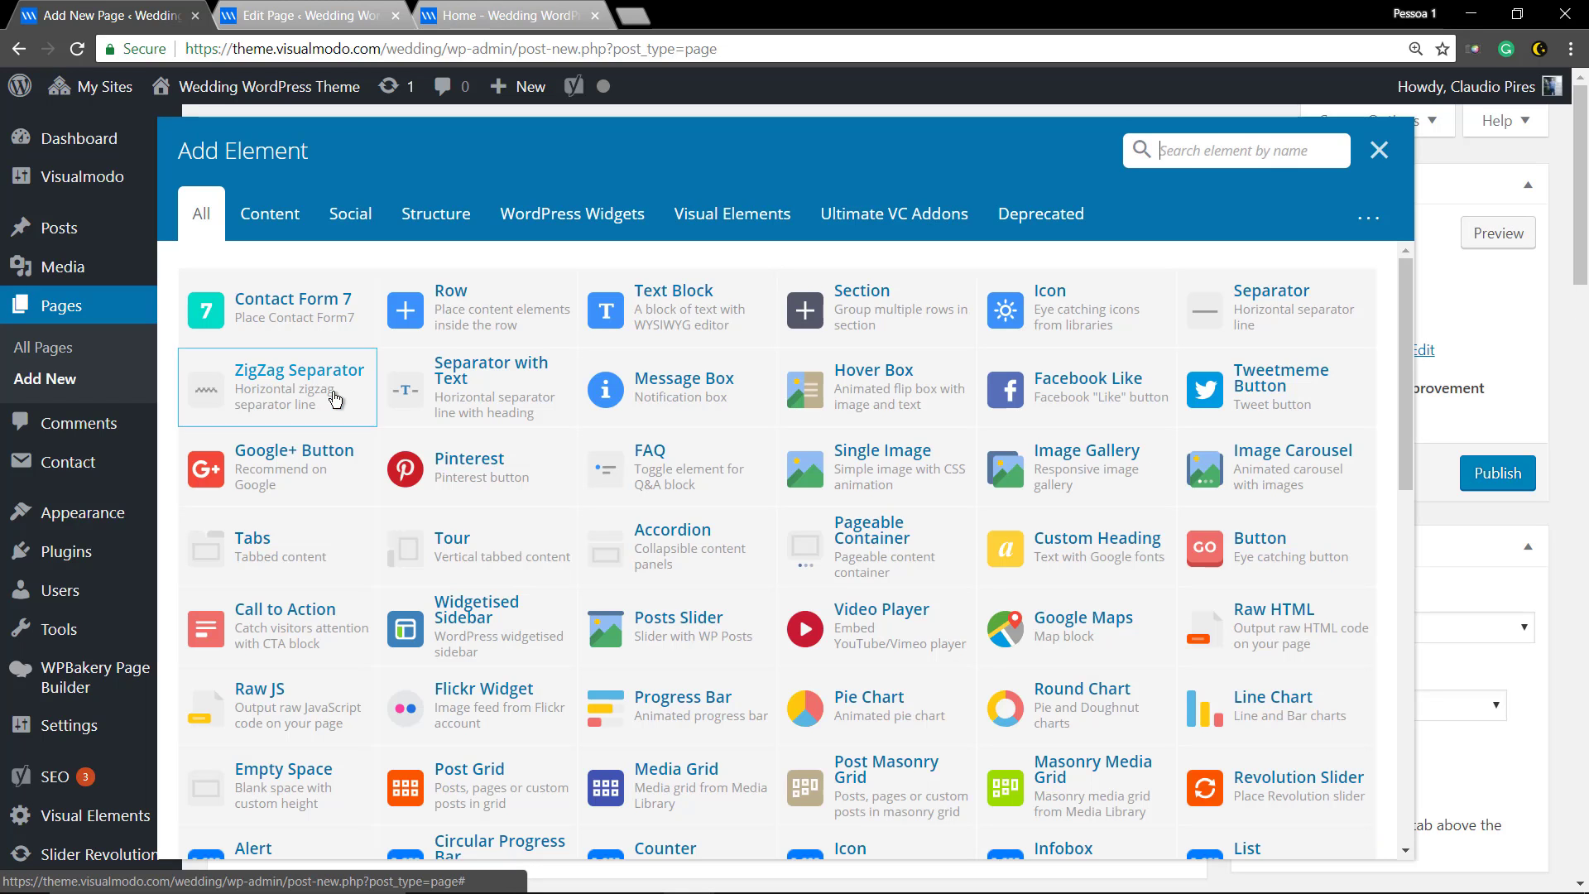
left_click(887, 216)
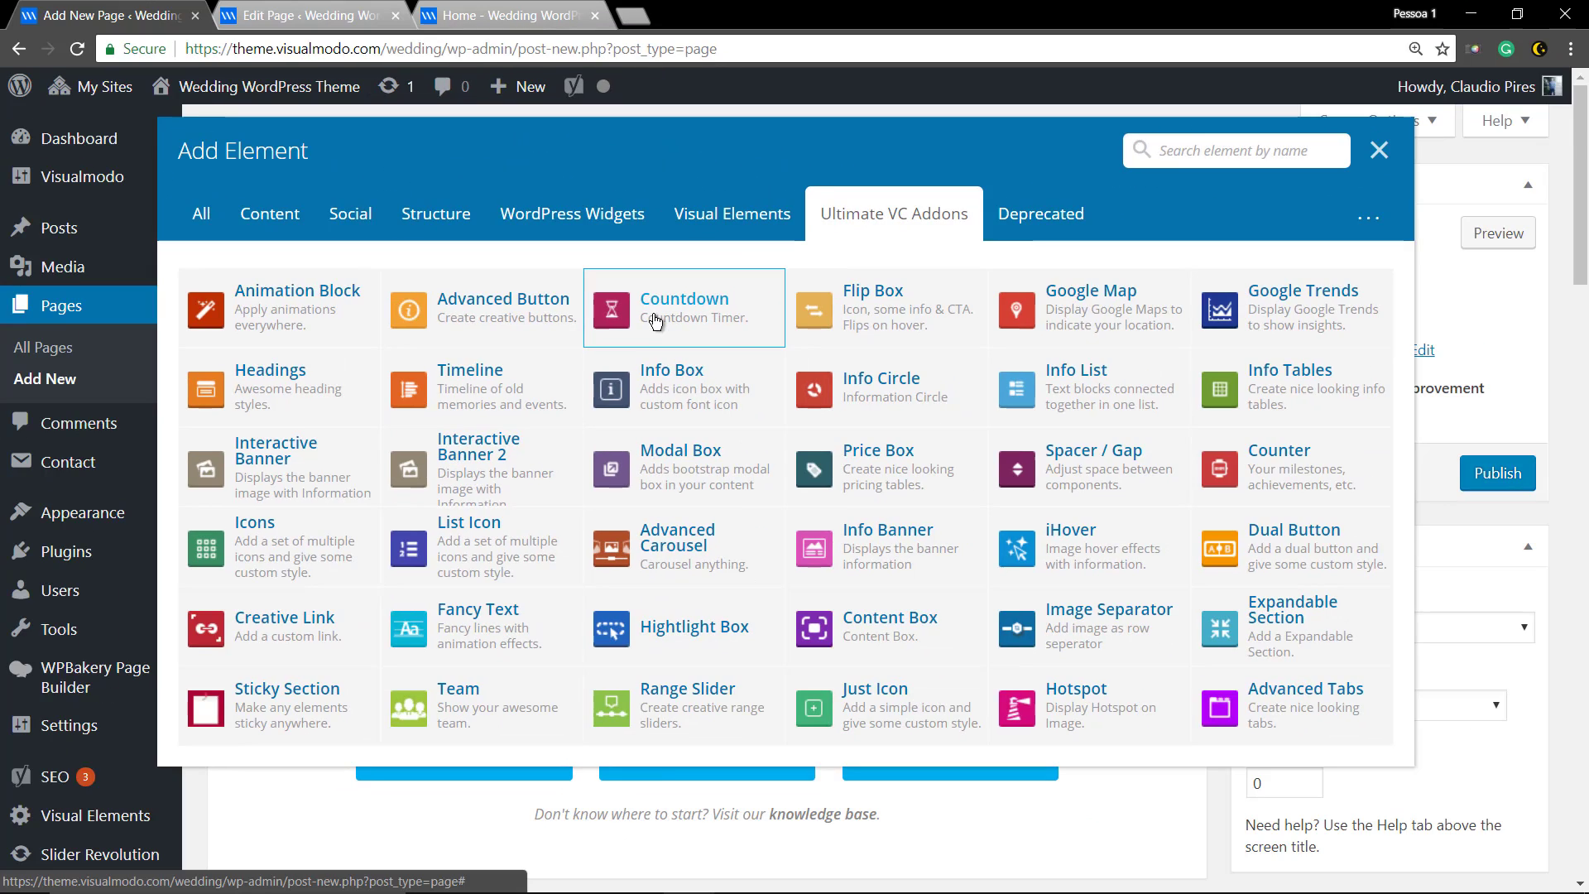
left_click(656, 321)
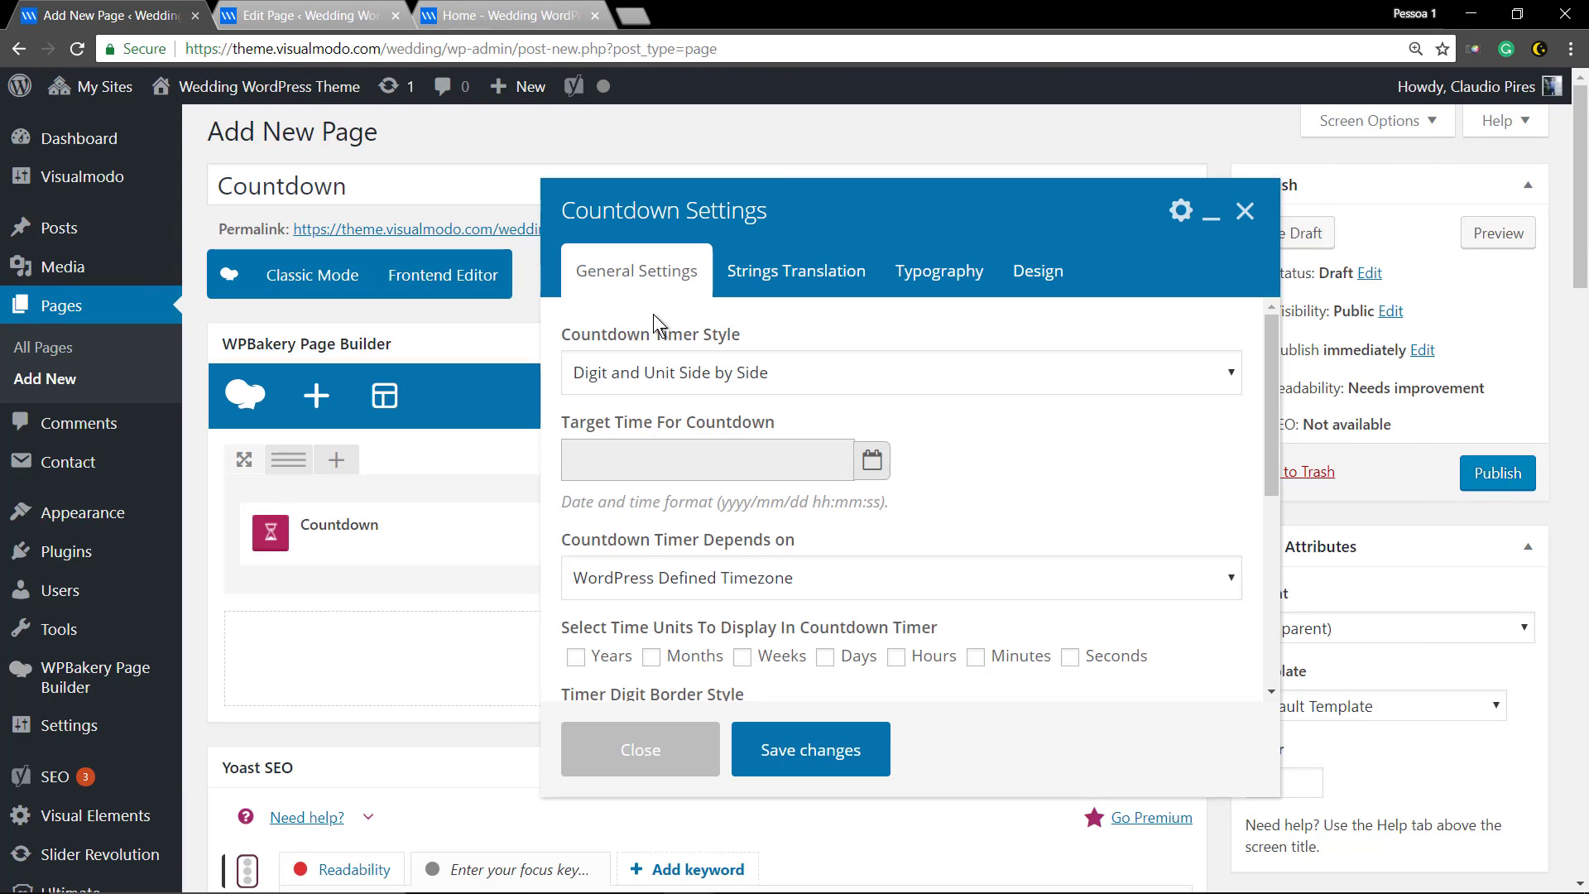
Keep digits and units side by side and set the target date to 30 June 2018
left_click(727, 381)
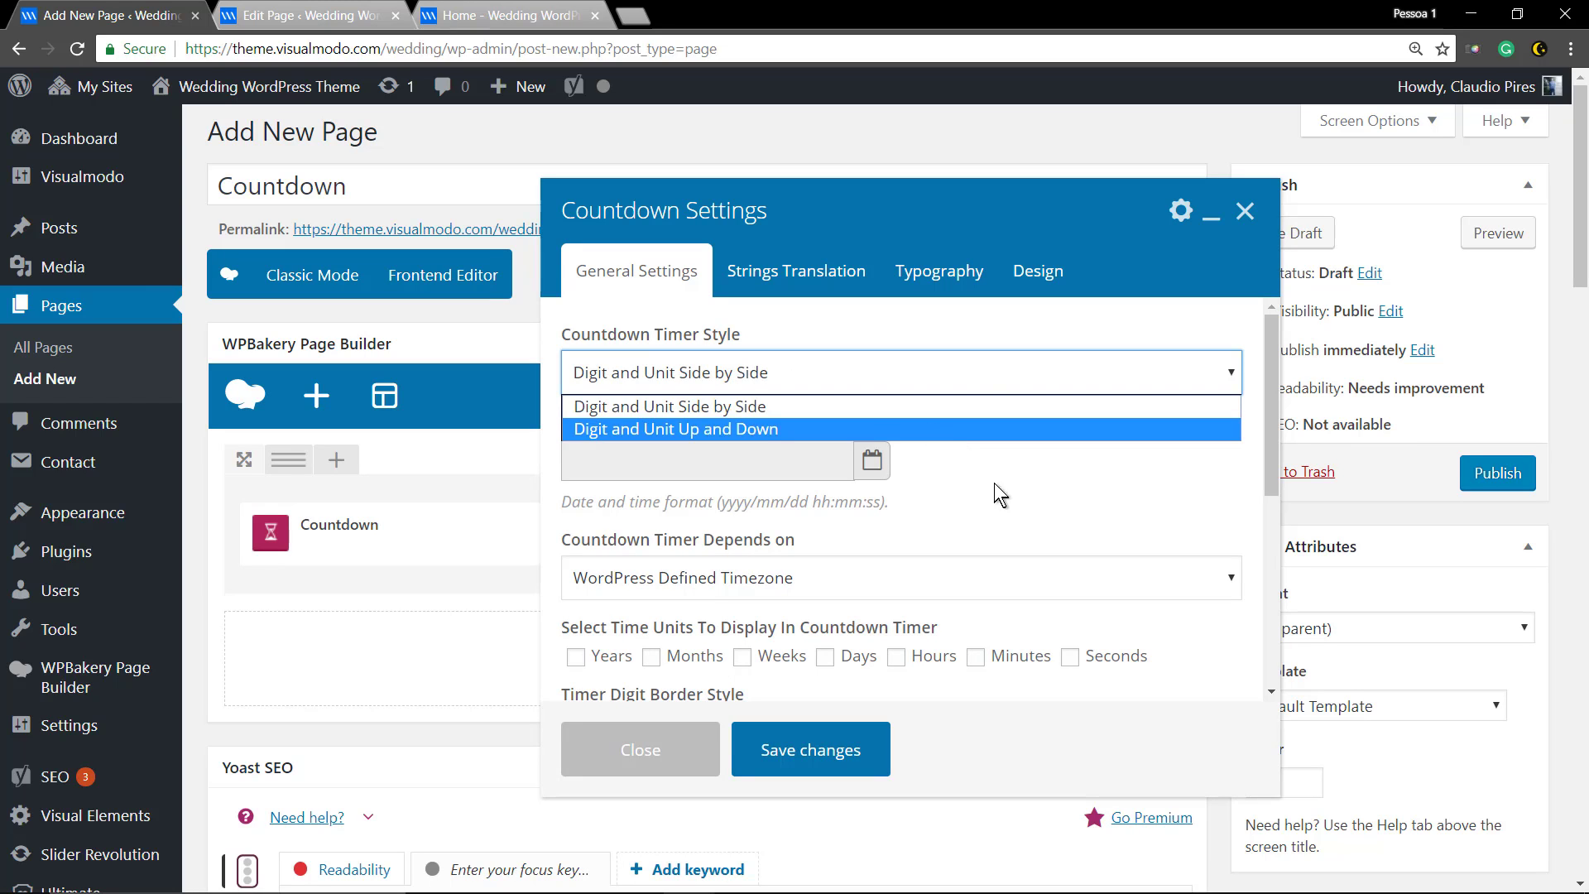
left_click(917, 413)
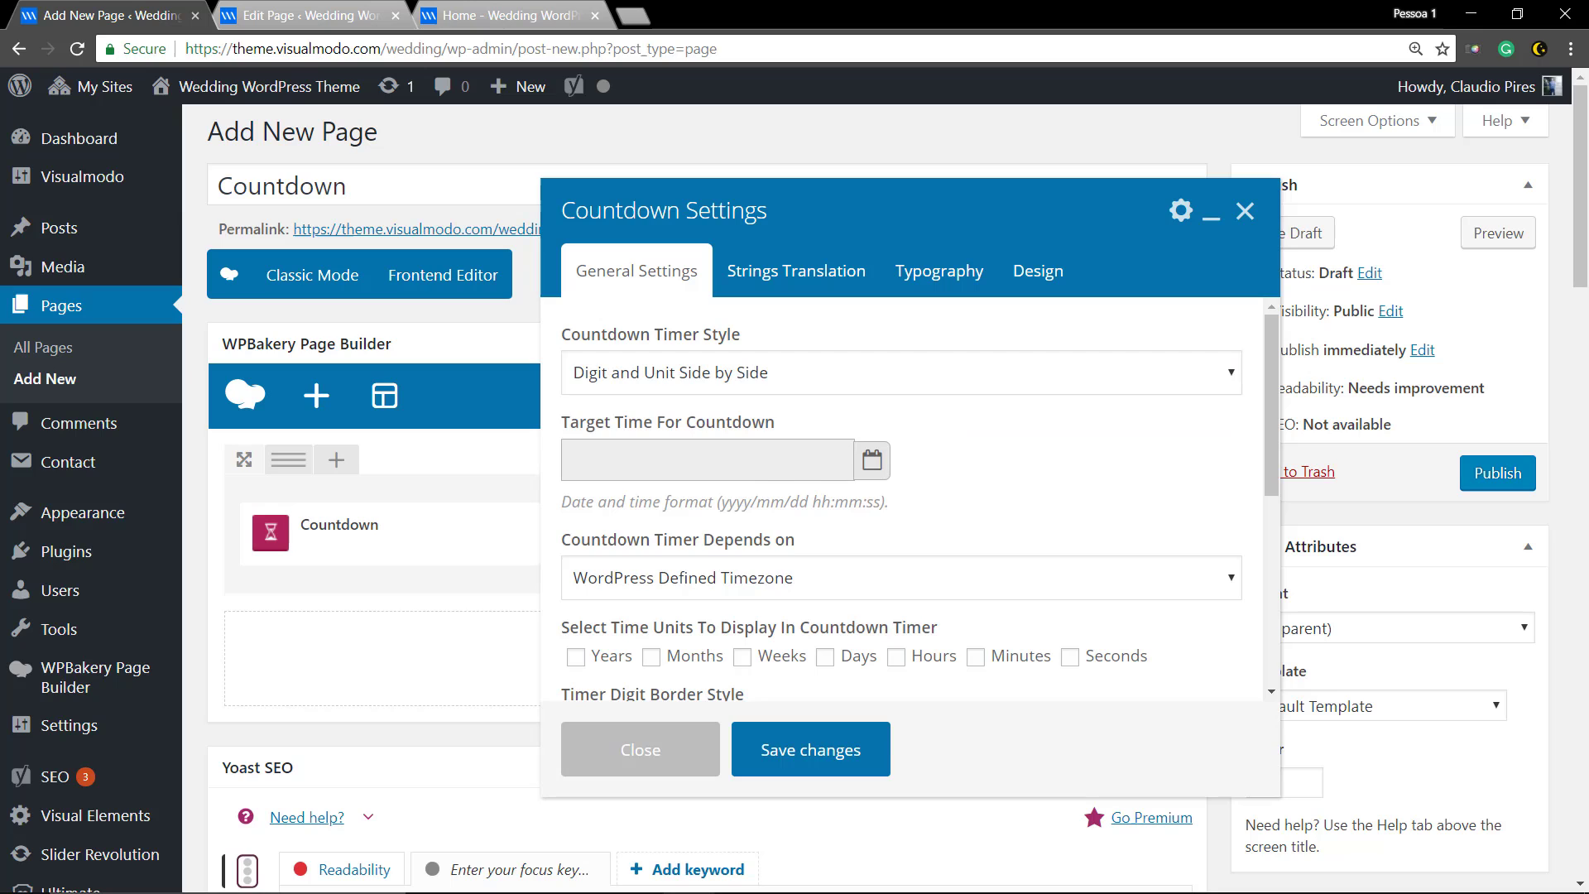
left_click(873, 463)
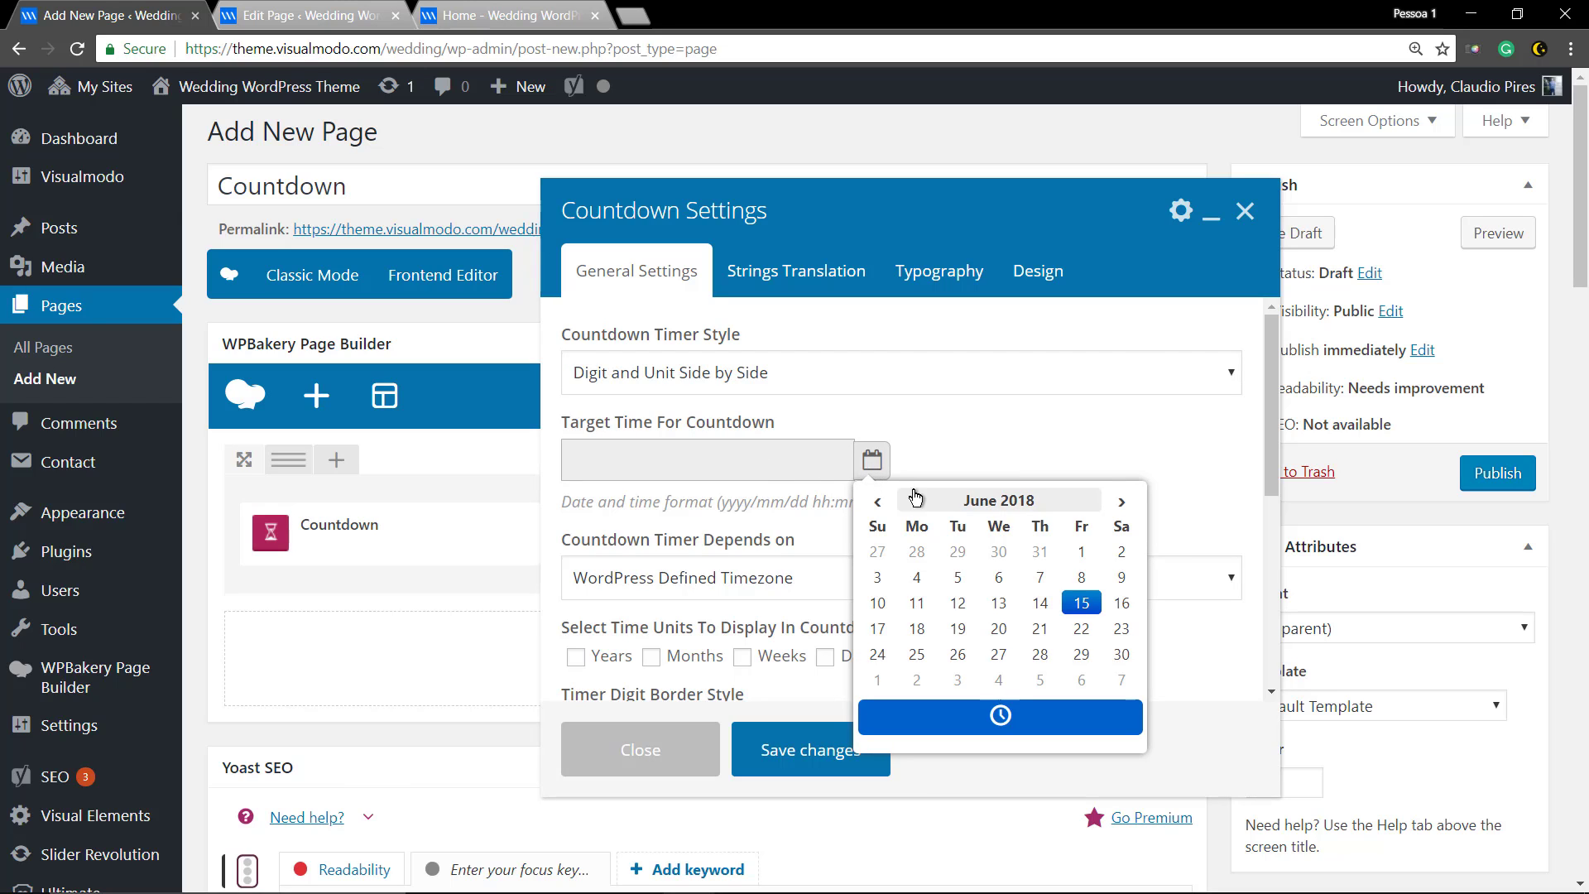
left_click(1124, 658)
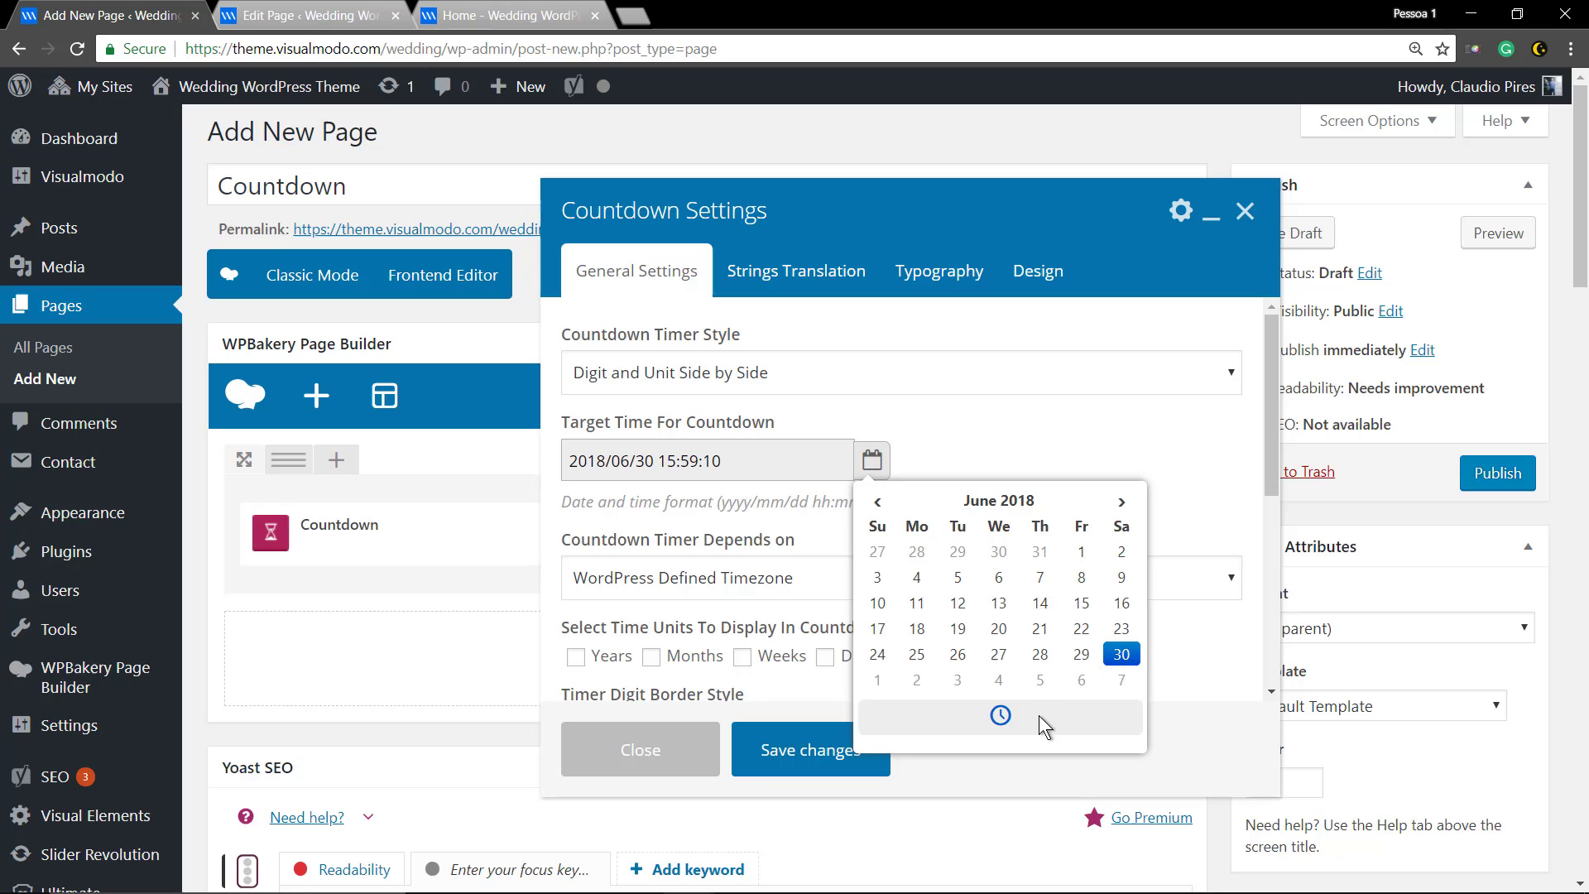
left_click(924, 435)
scroll(679, 570, "down", 2)
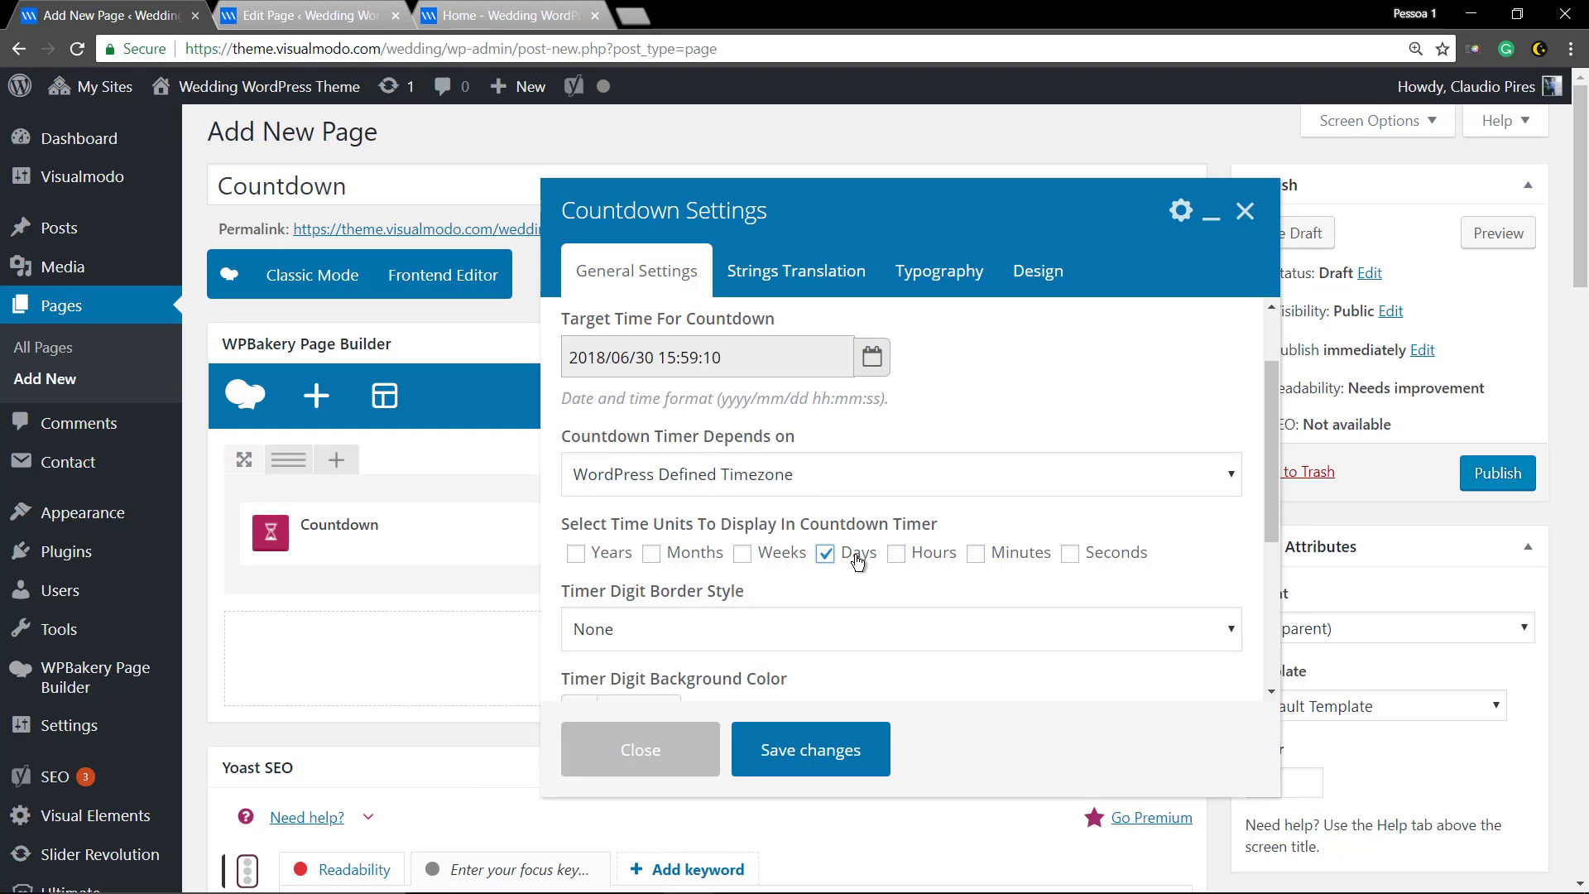
Show hours and minutes in the timer and keep the digits without a border
left_click(946, 562)
left_click(1016, 562)
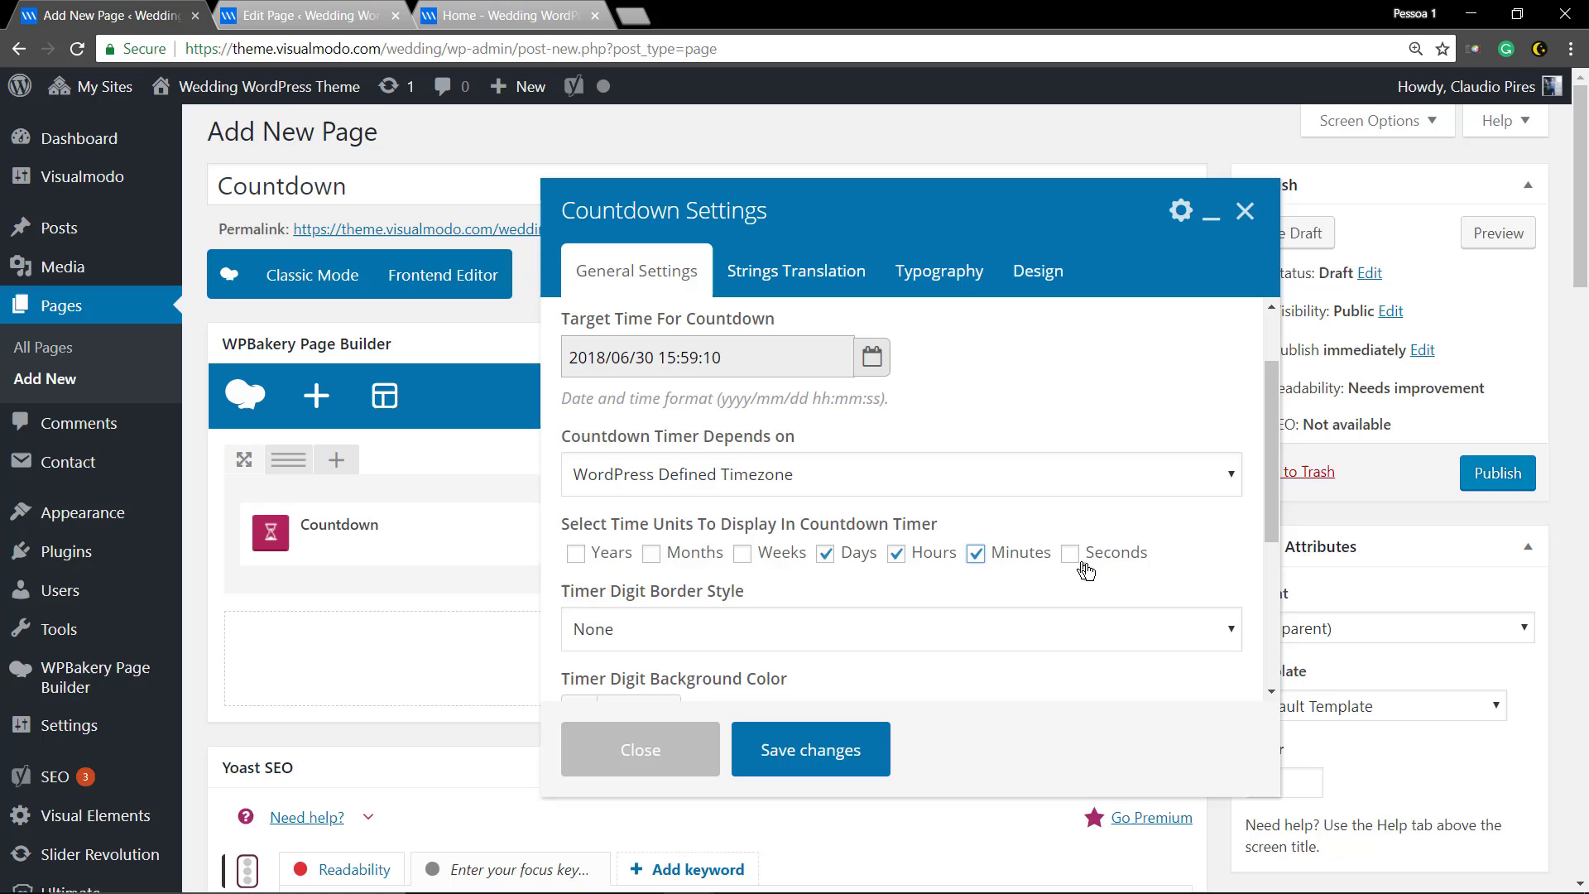
scroll(944, 566, "down", 2)
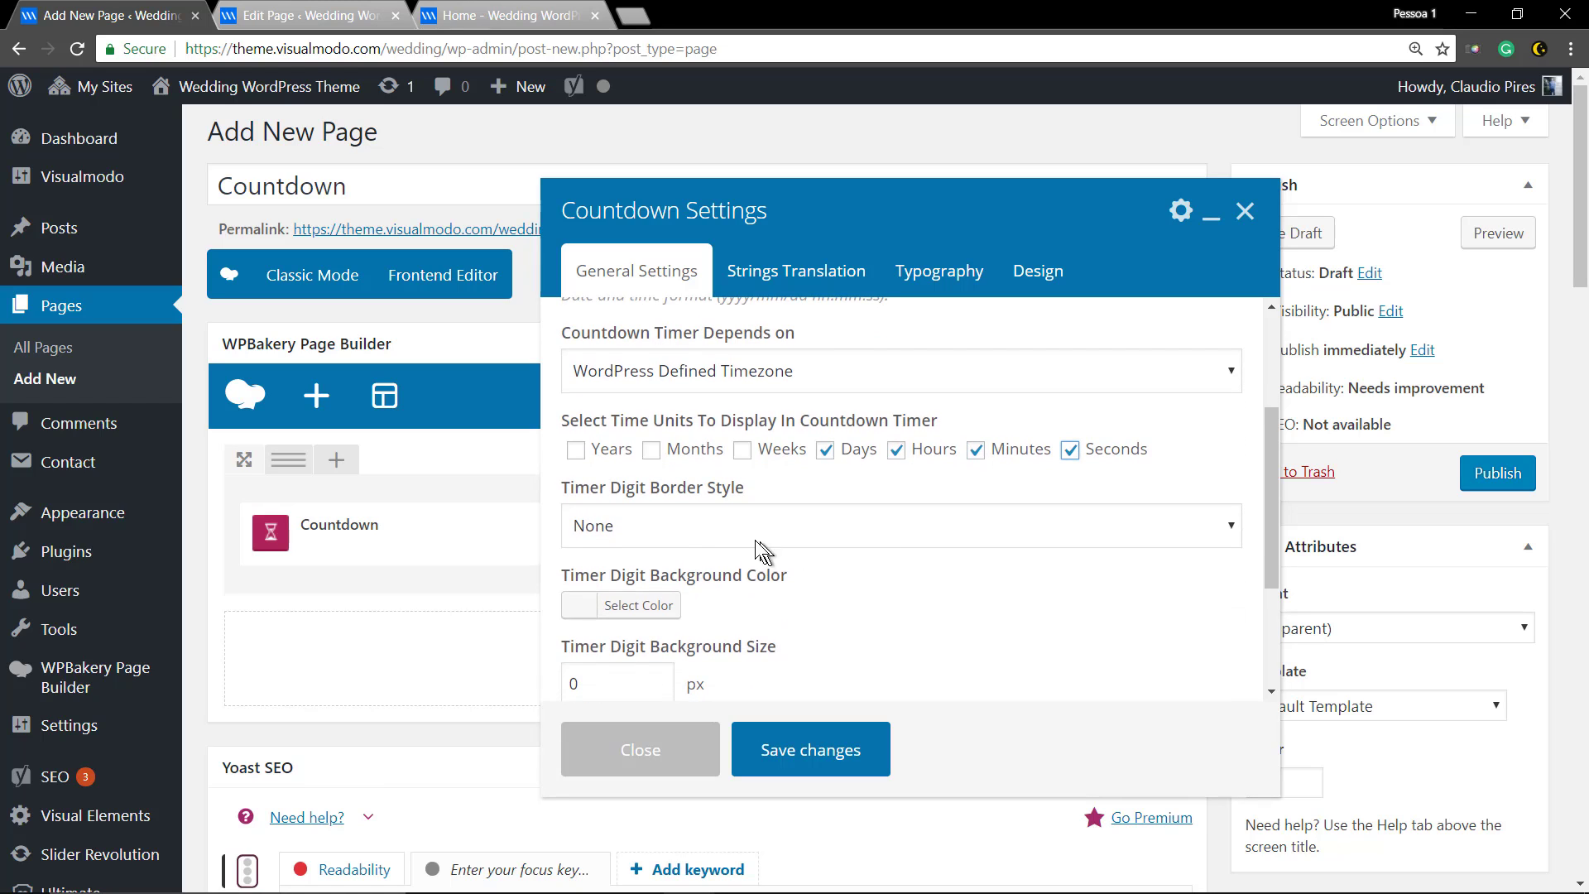
left_click(715, 528)
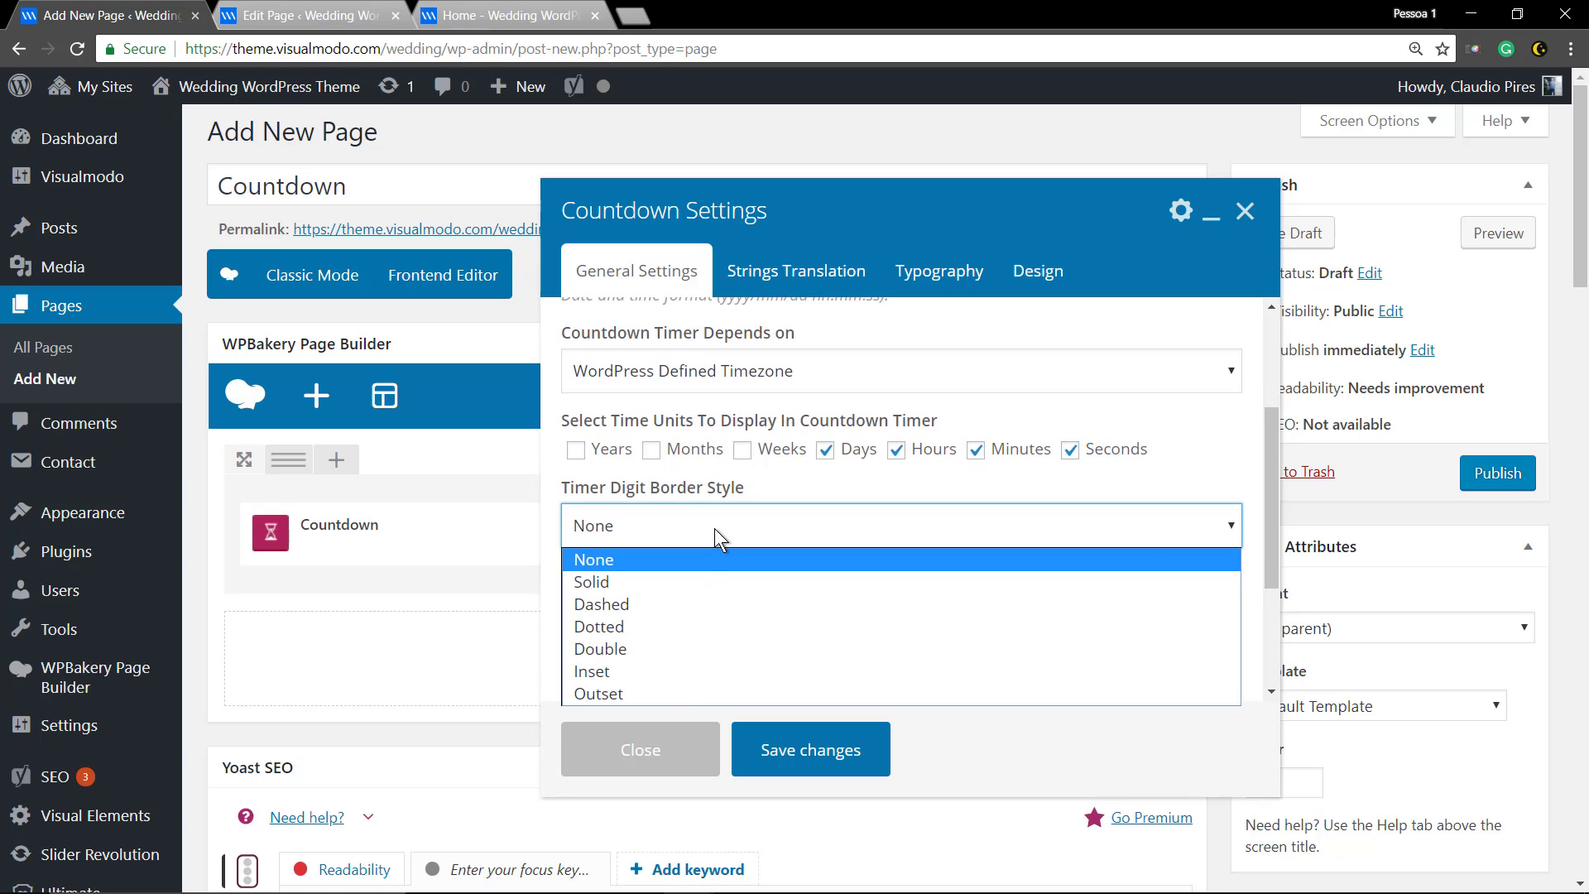
left_click(714, 528)
scroll(715, 528, "down", 2)
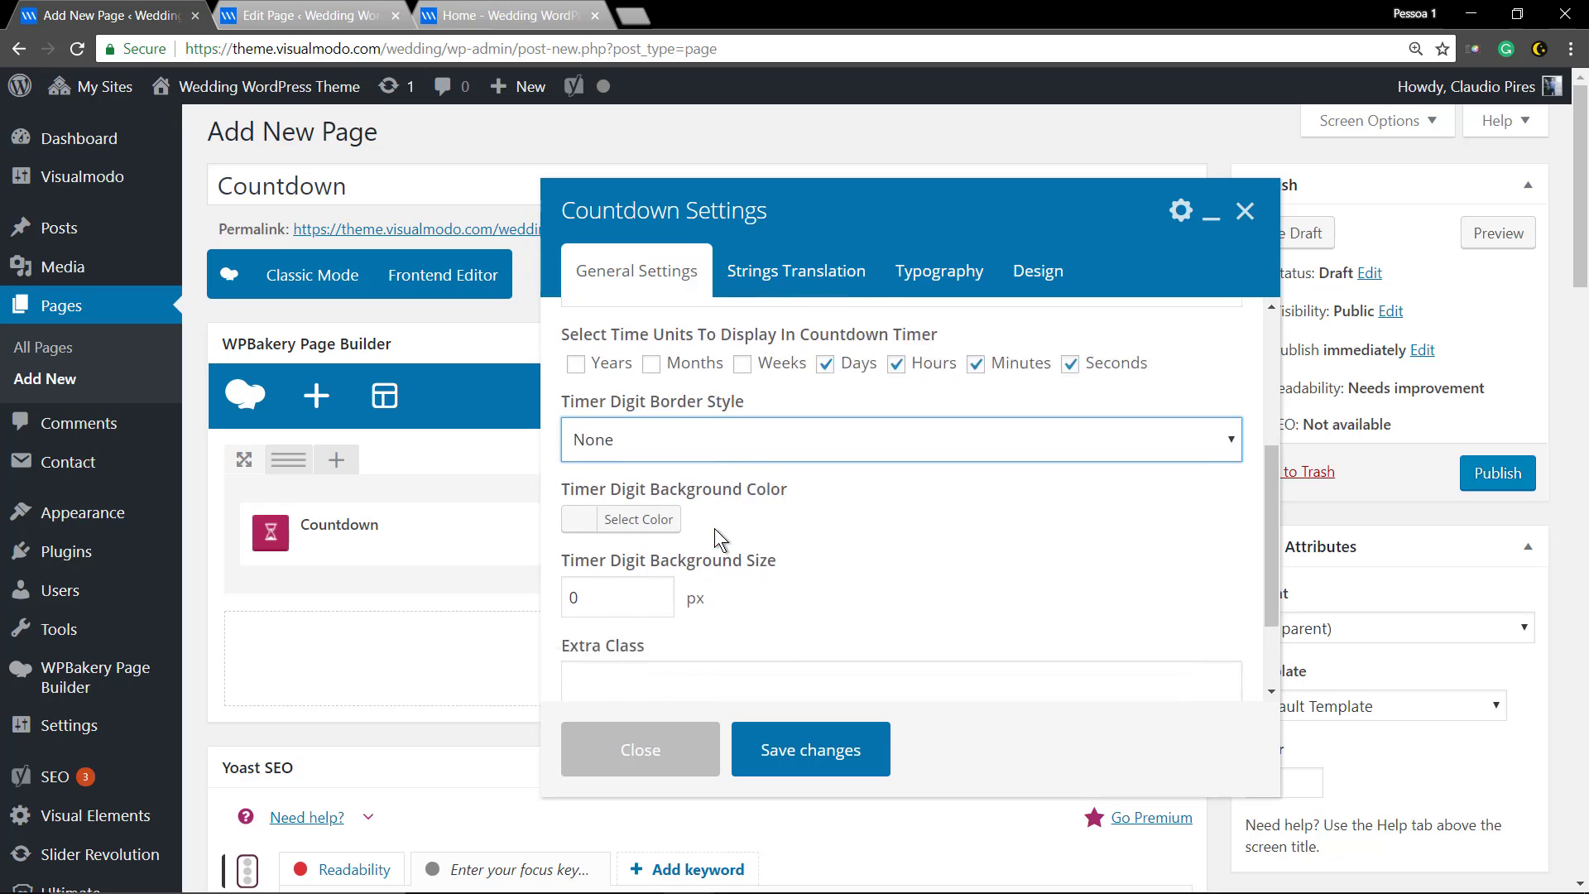
scroll(599, 528, "down", 2)
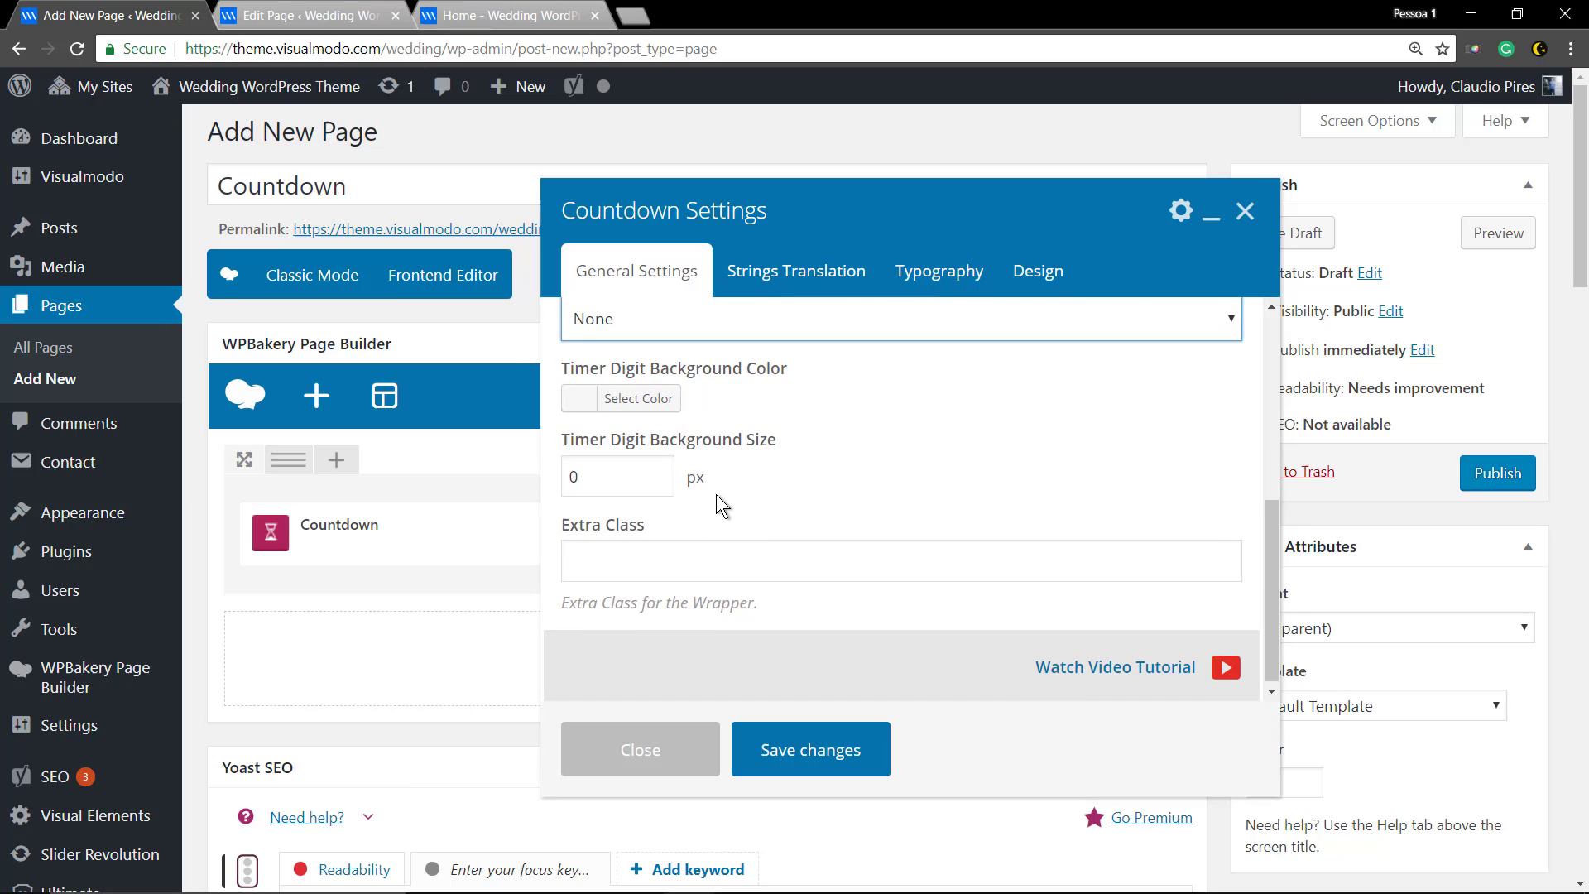
Save the Countdown settings and return to editing the new page
left_click(813, 750)
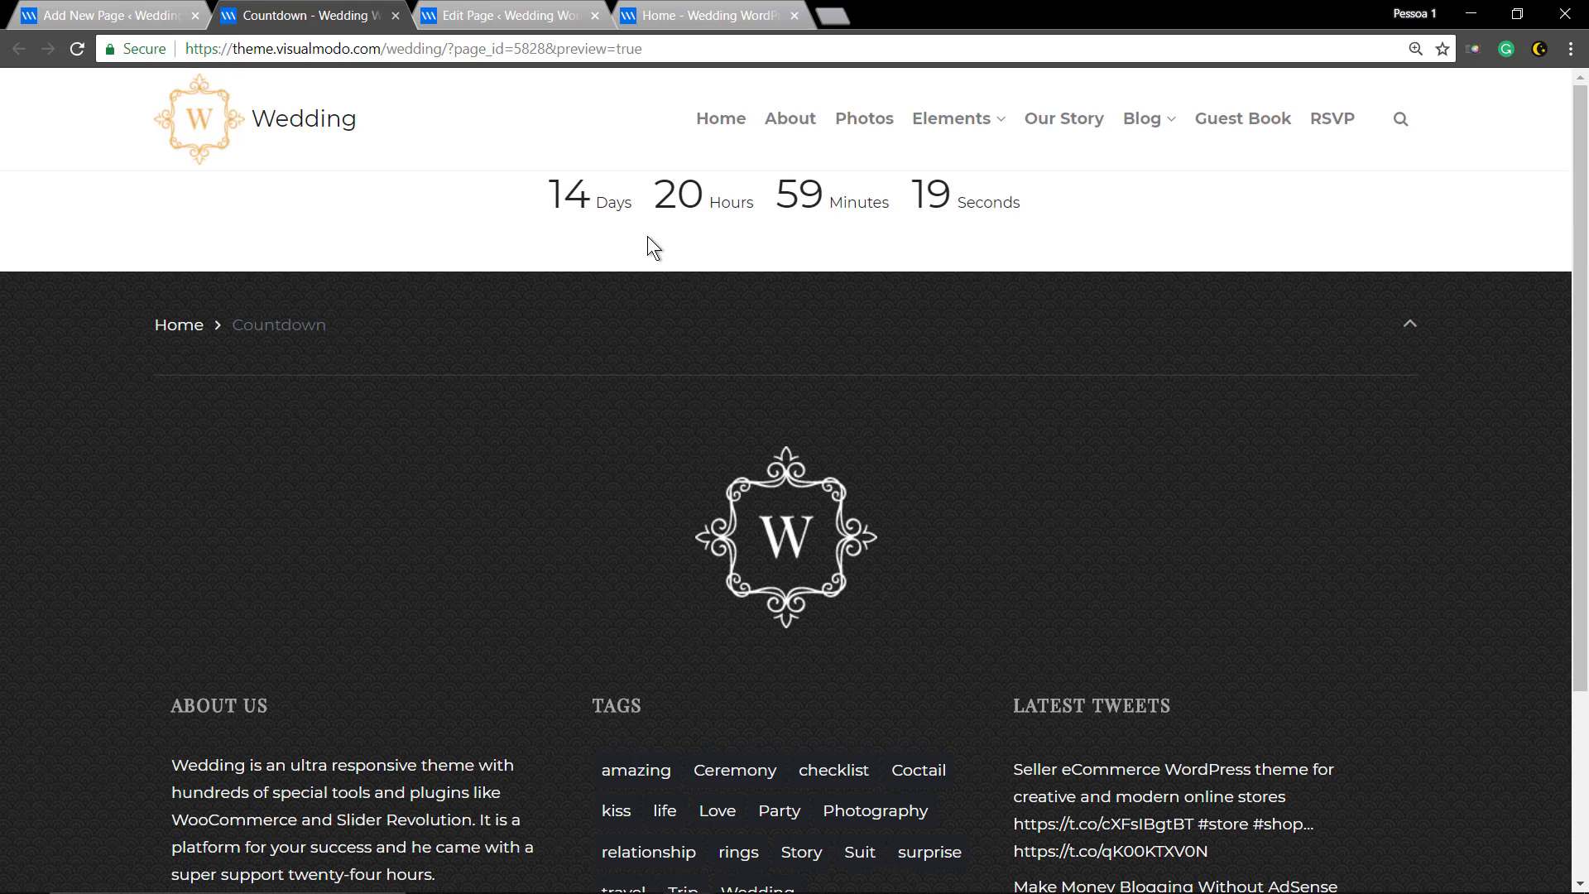
left_click(106, 16)
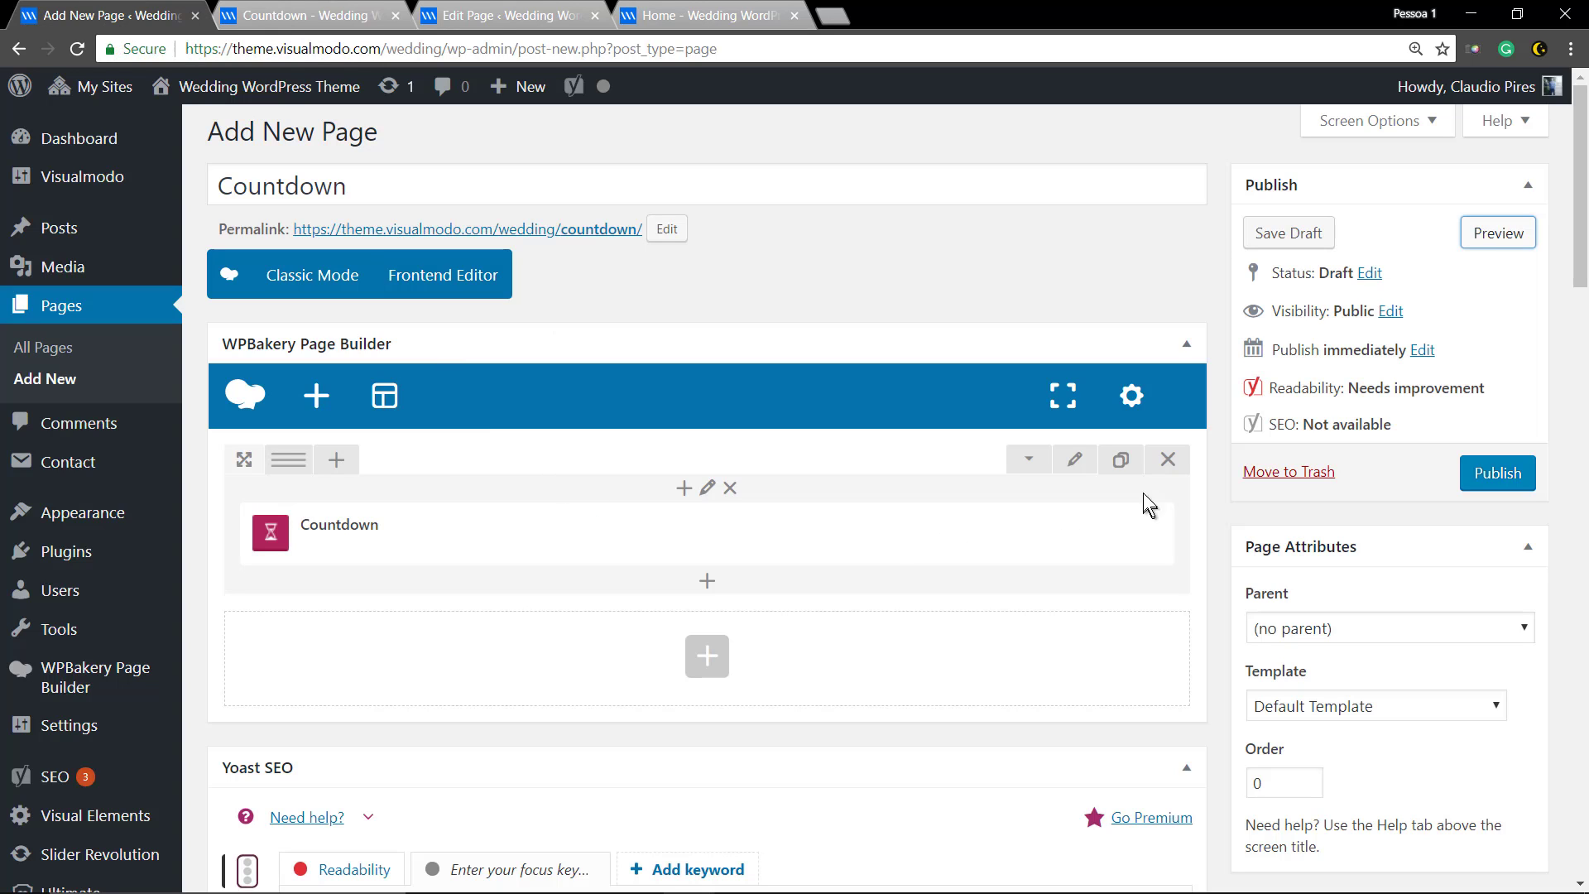
Set the countdown's row to full height, save it and preview the draft page
left_click(1075, 461)
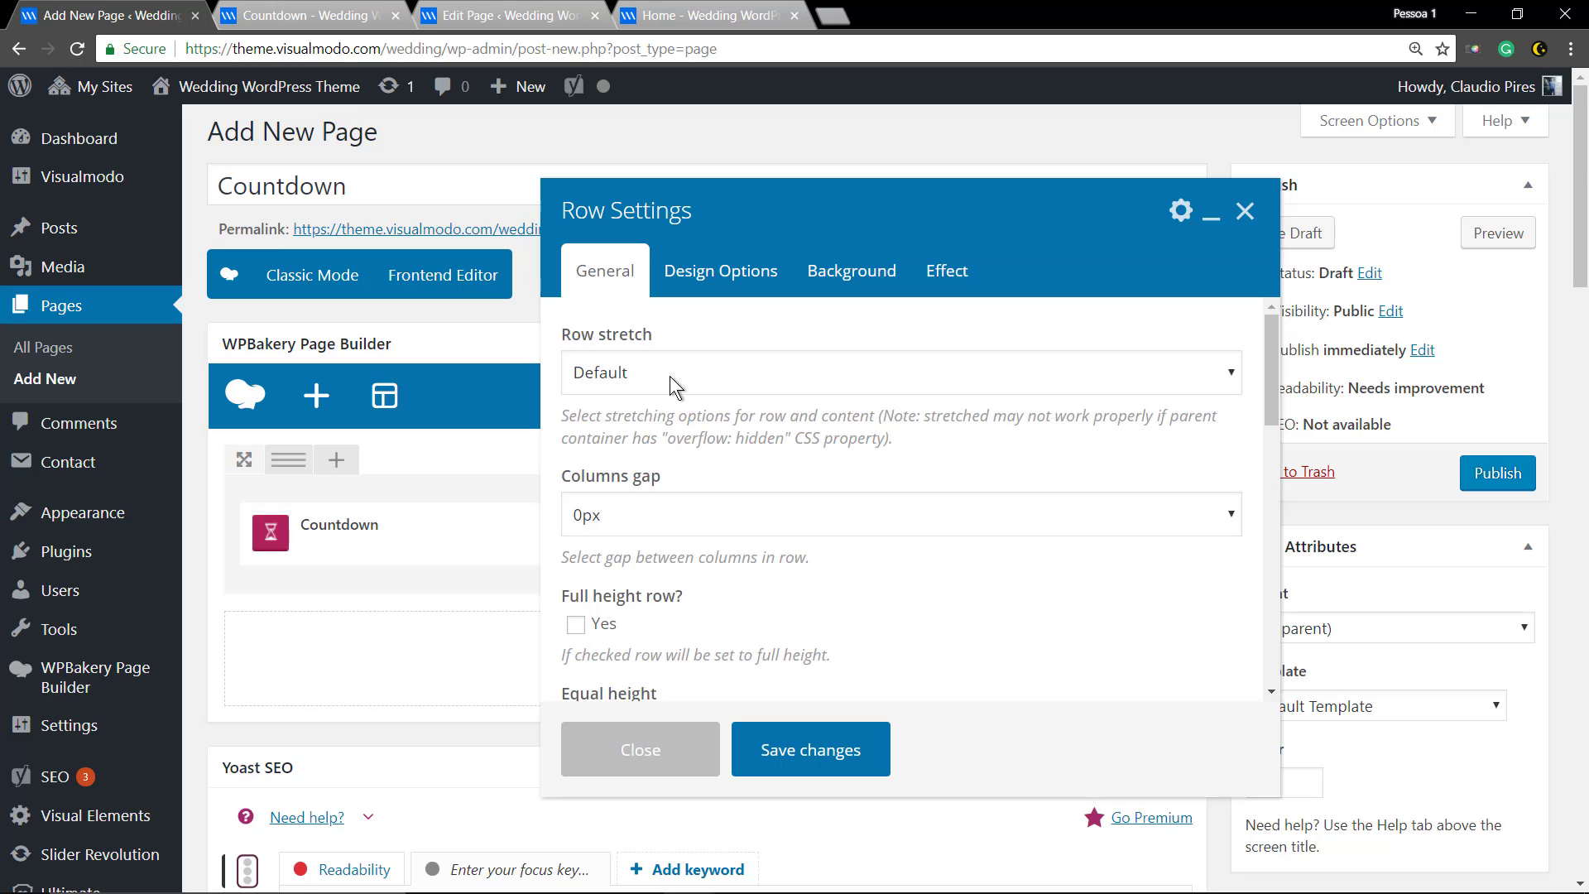
scroll(684, 471, "down", 1)
left_click(575, 521)
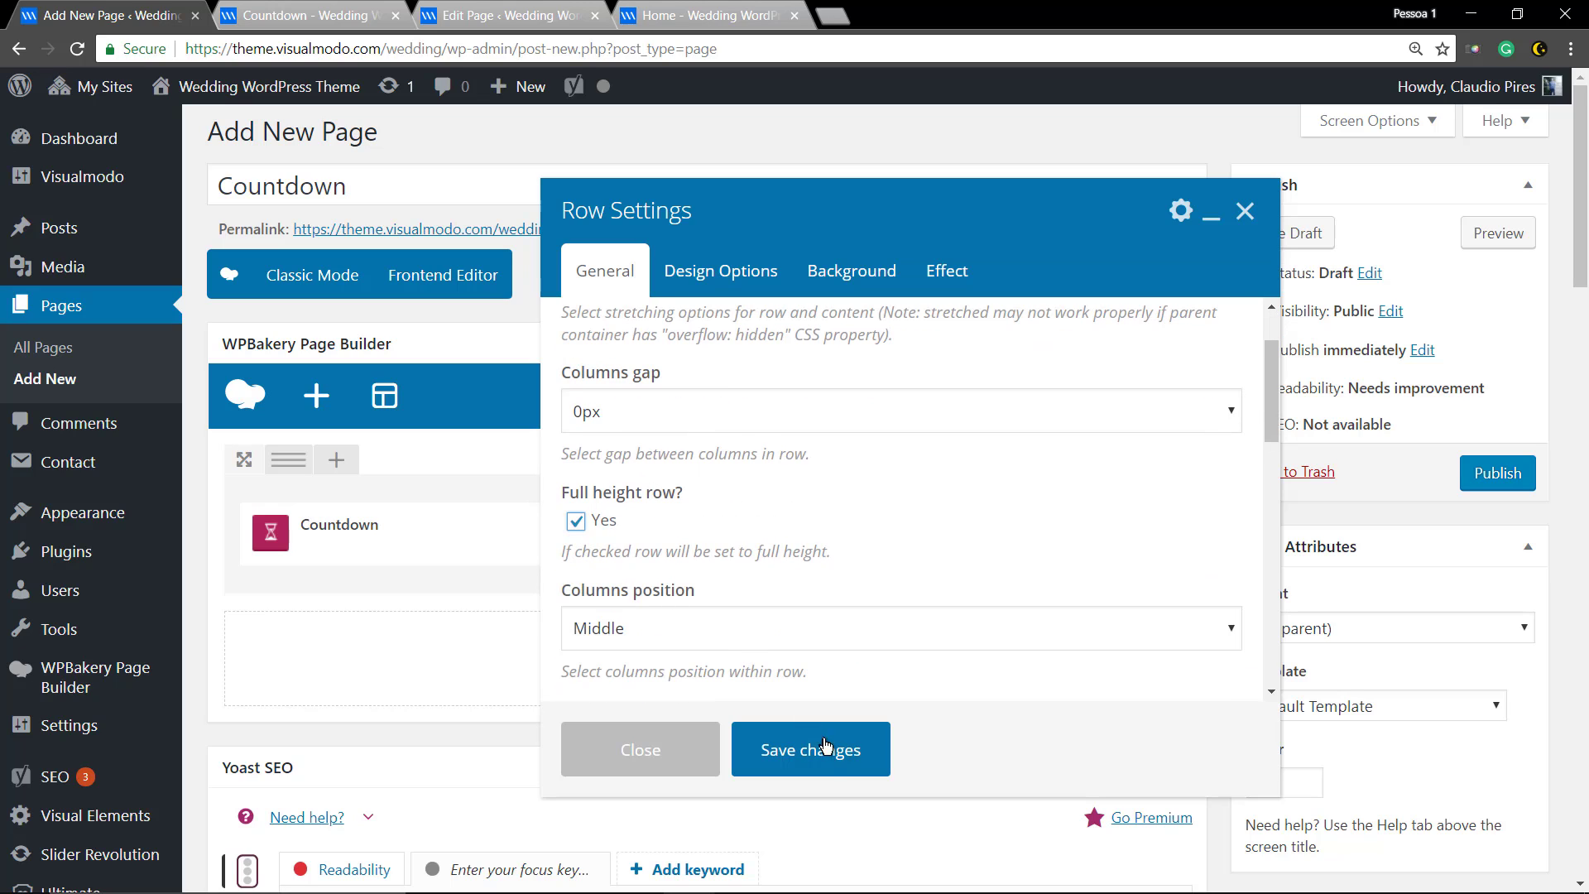
left_click(825, 751)
left_click(1499, 232)
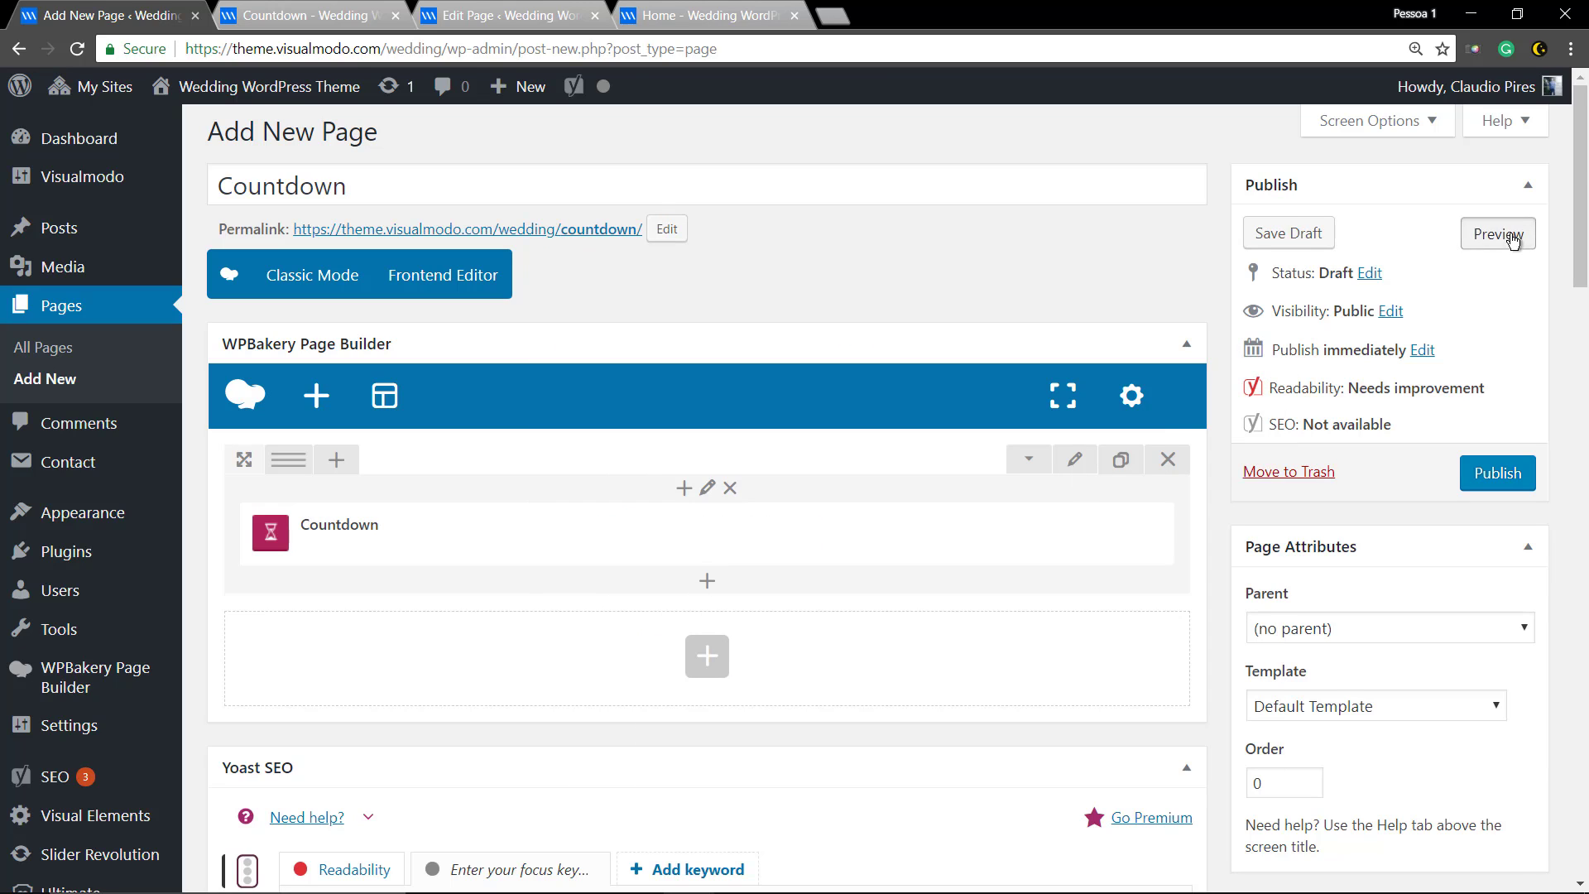
Check the centred countdown preview, then return to the editor's element library
left_click(295, 19)
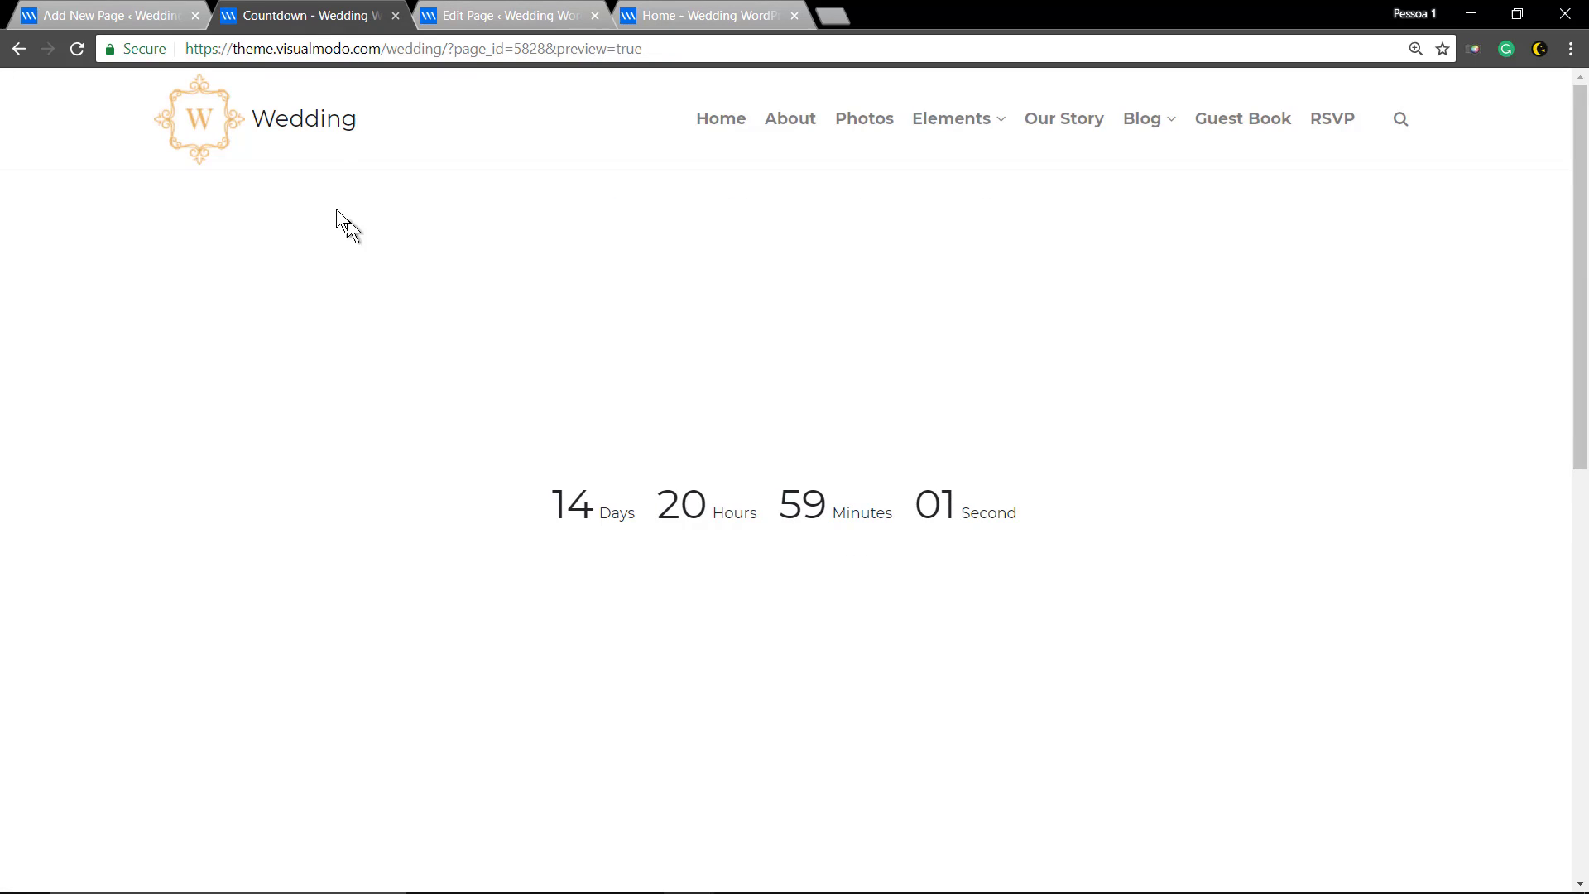
left_click(140, 15)
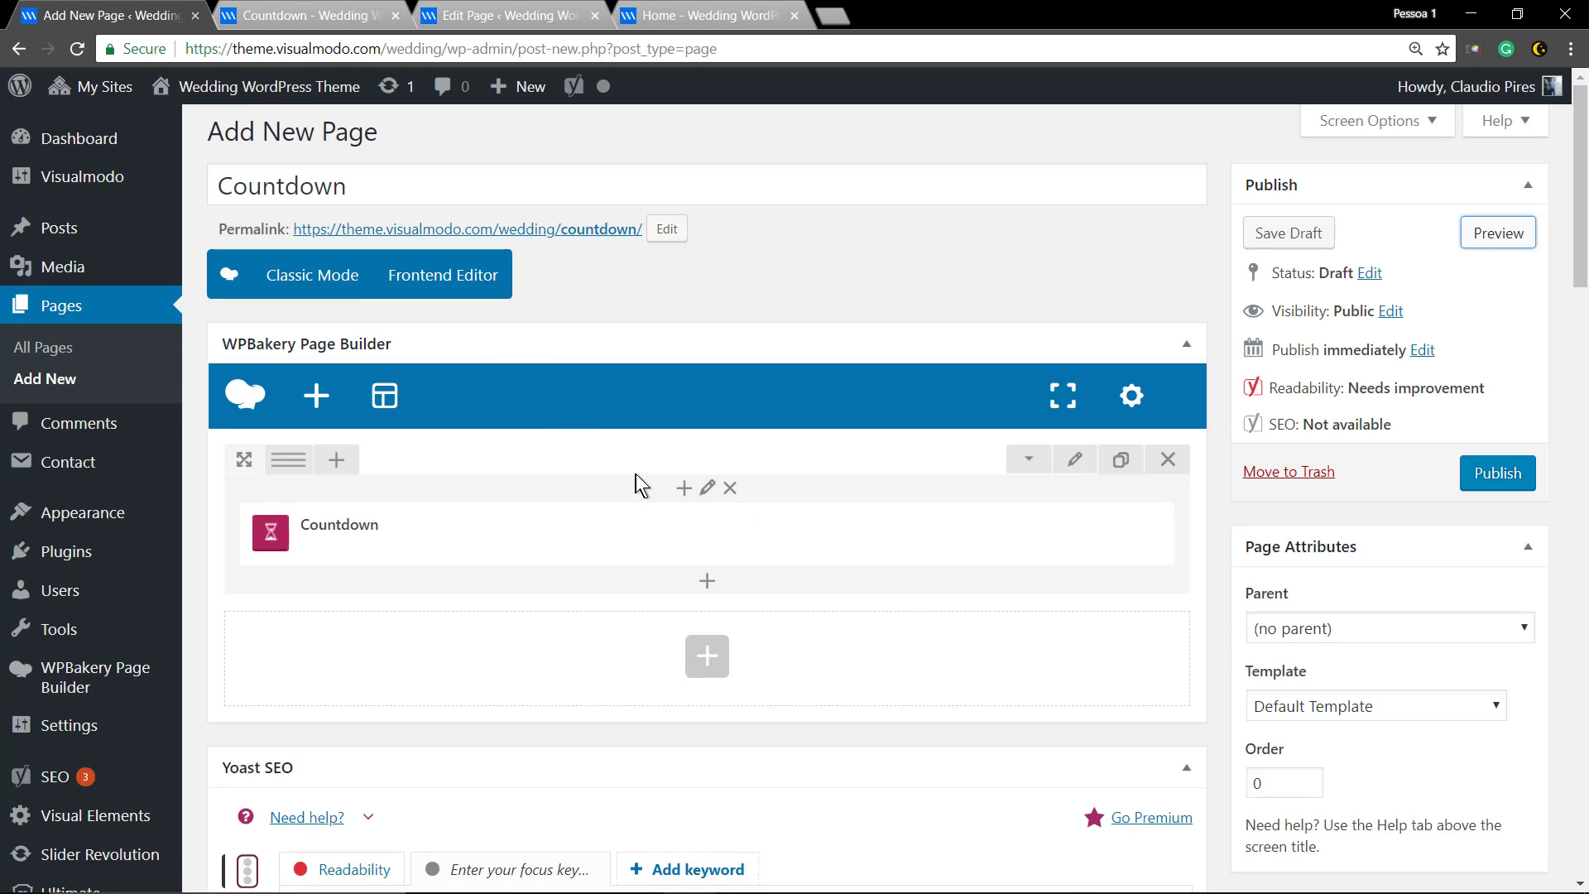
left_click(682, 487)
Add a Custom Heading reading 'Coming soon' as a centred h1
left_click(913, 555)
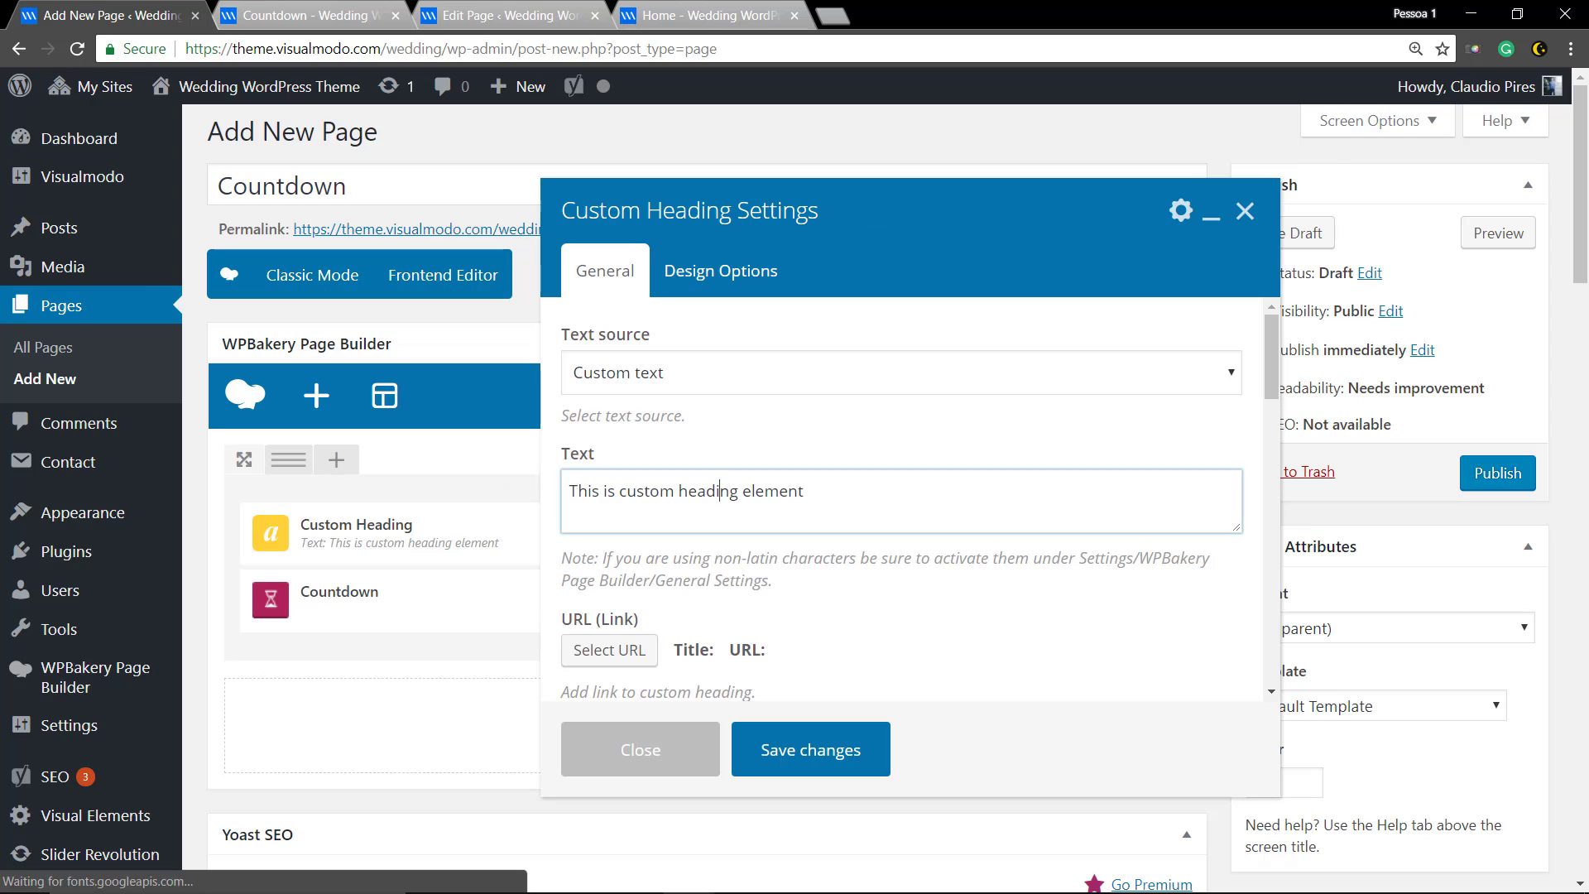
triple_click(720, 491)
type("Co")
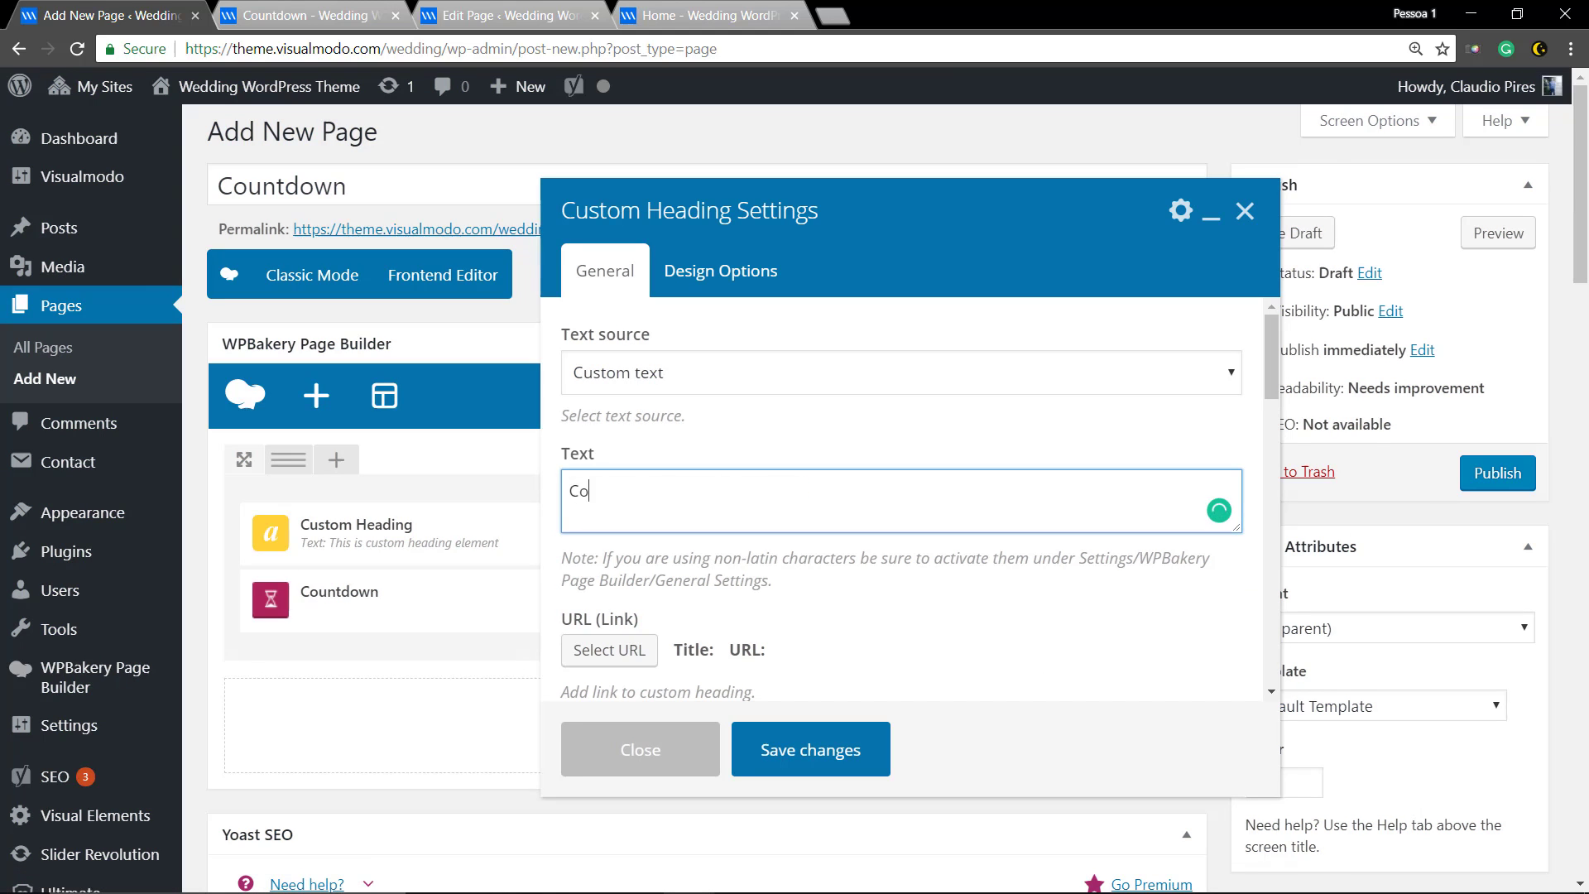
type("ming soon")
scroll(704, 509, "down", 1)
scroll(704, 510, "down", 1)
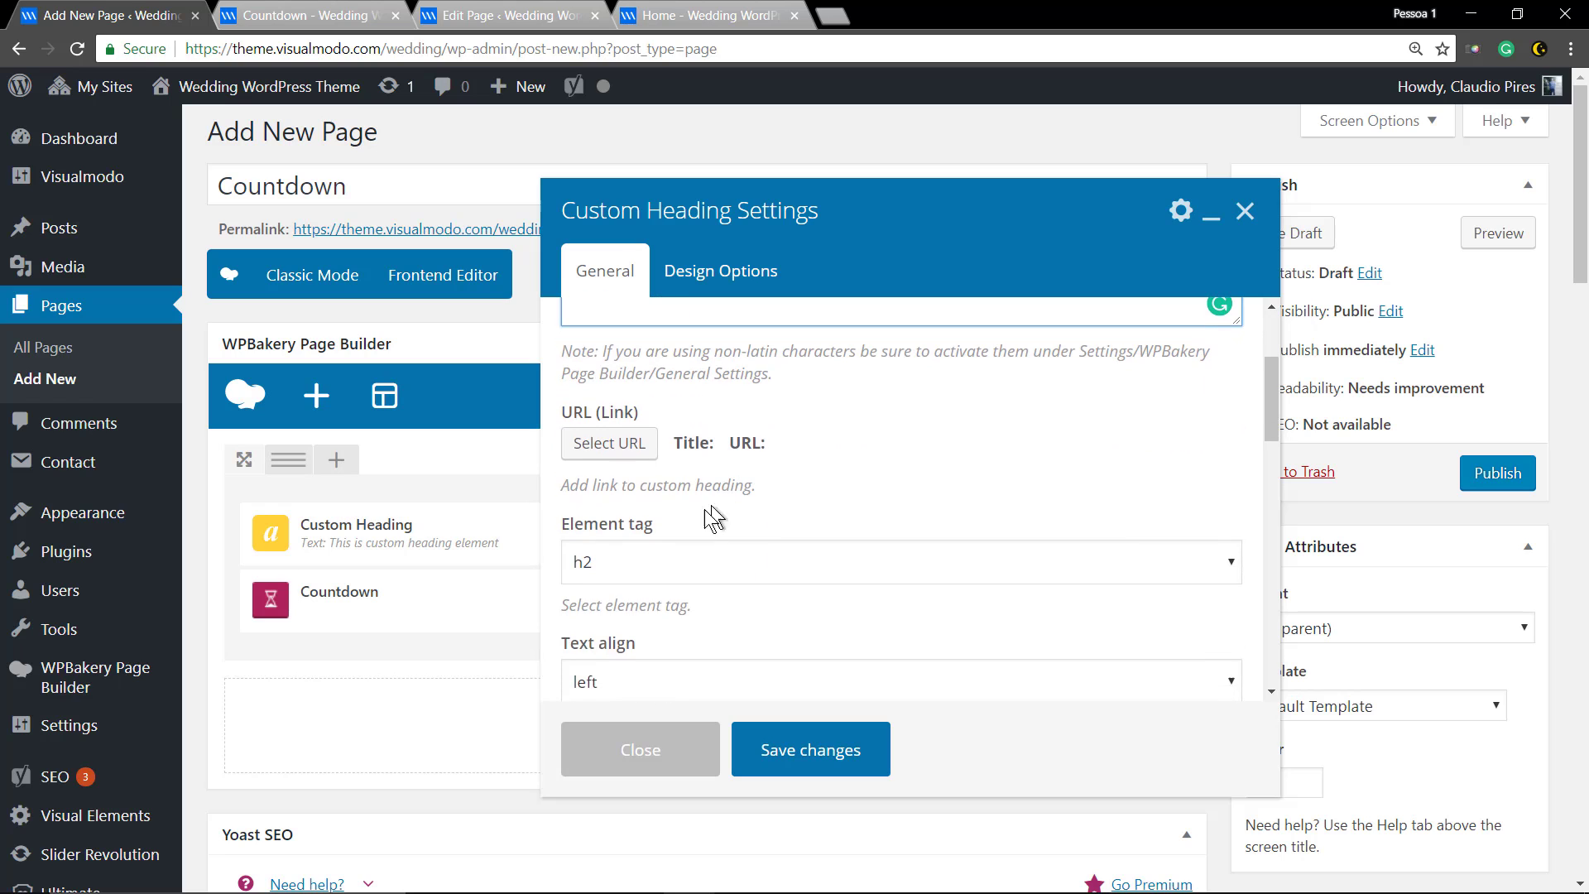
left_click(666, 577)
scroll(746, 542, "down", 1)
left_click(683, 577)
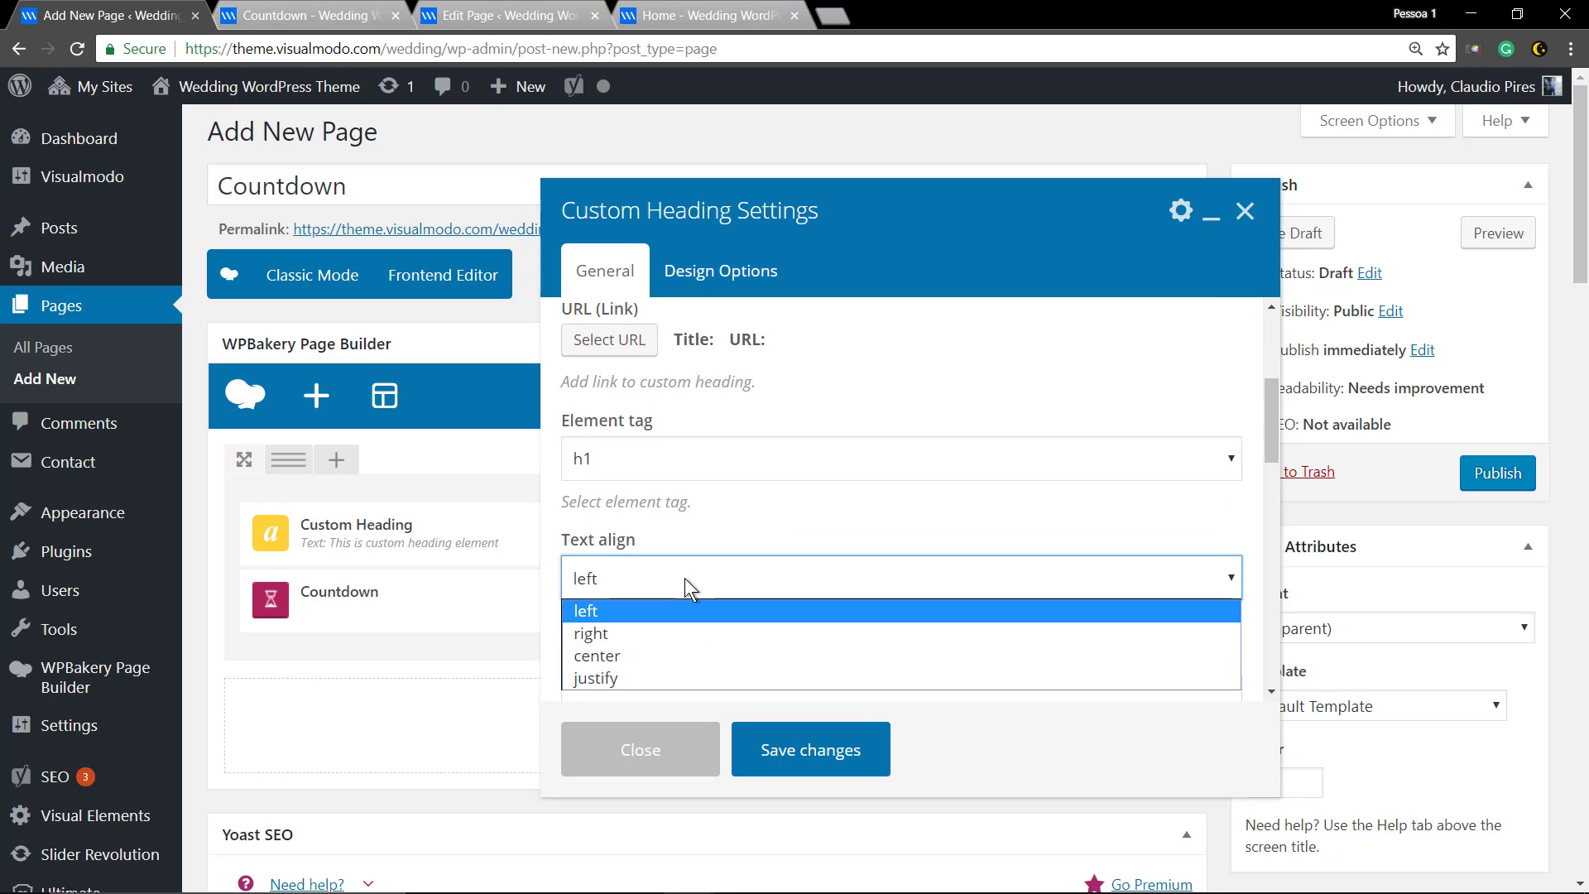
left_click(697, 654)
scroll(745, 627, "down", 1)
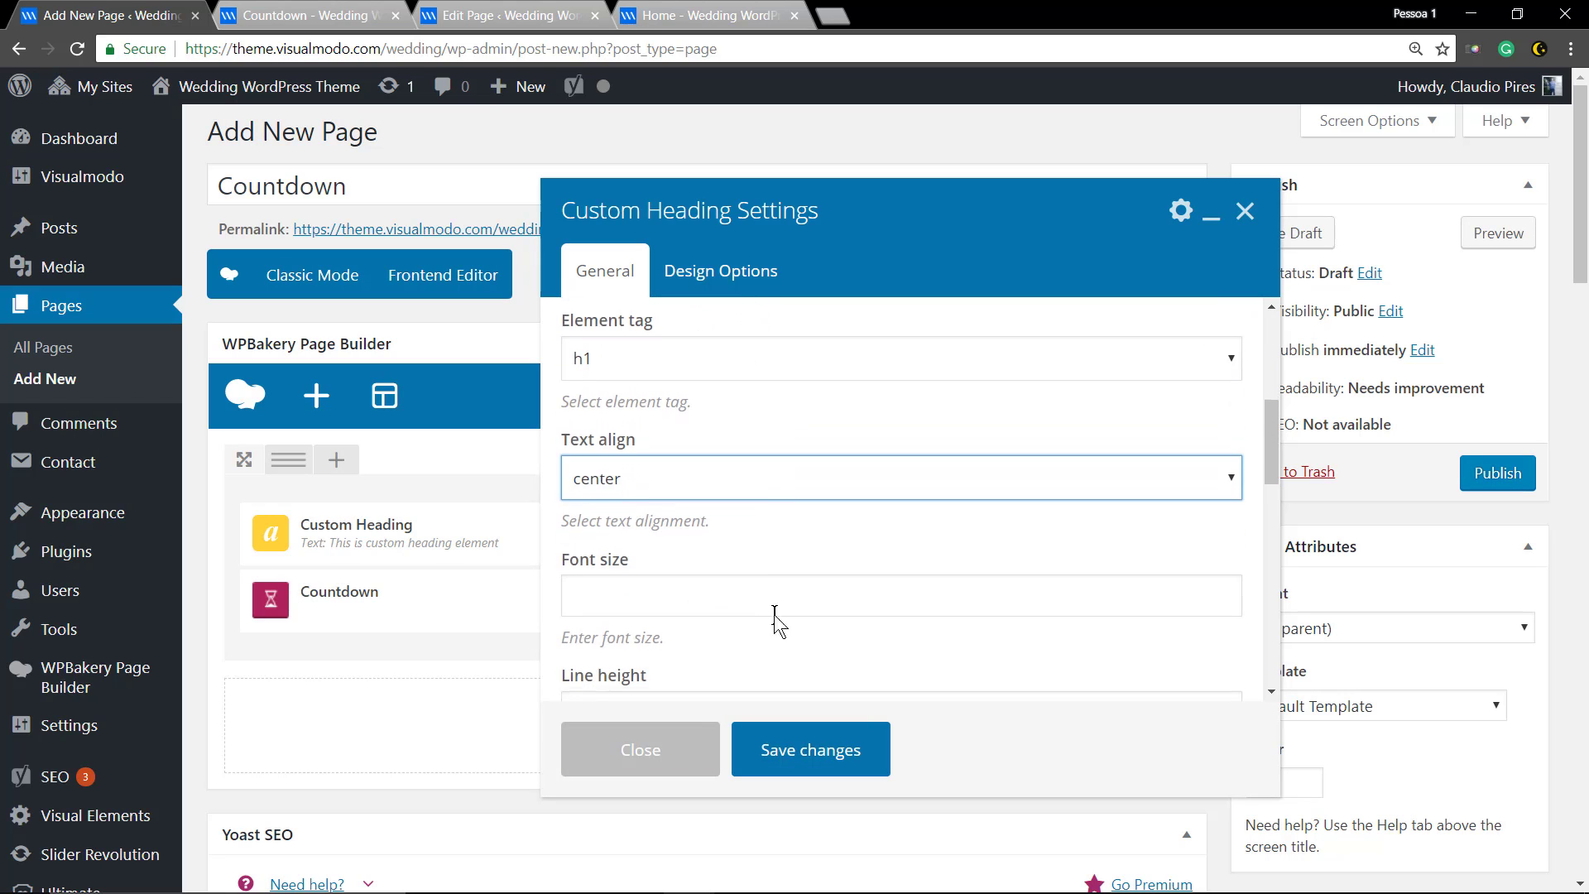
left_click(795, 751)
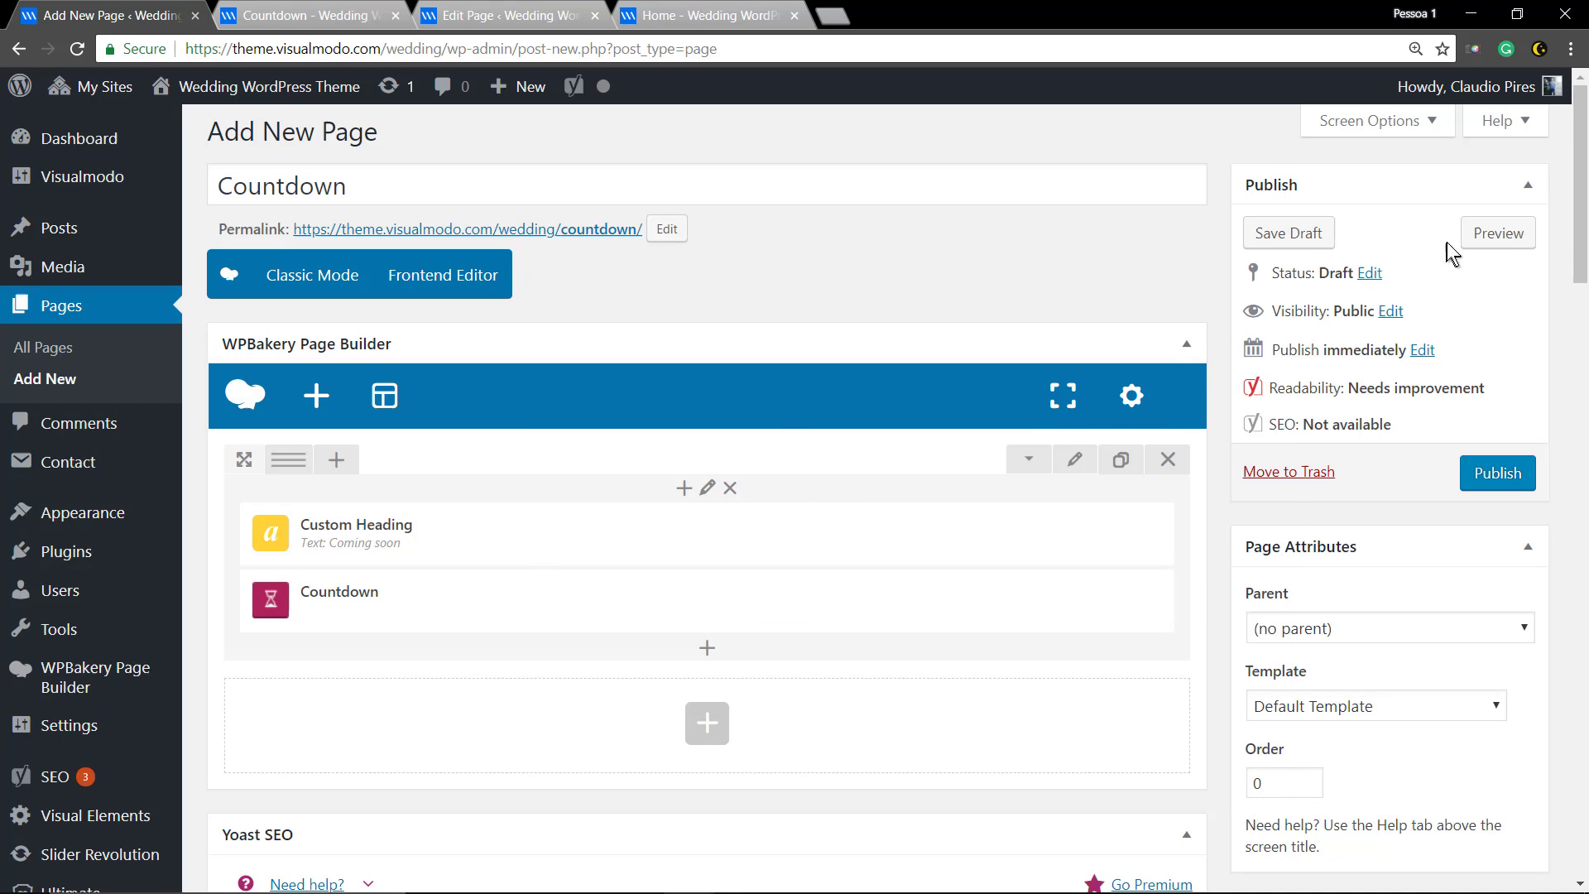
left_click(1489, 235)
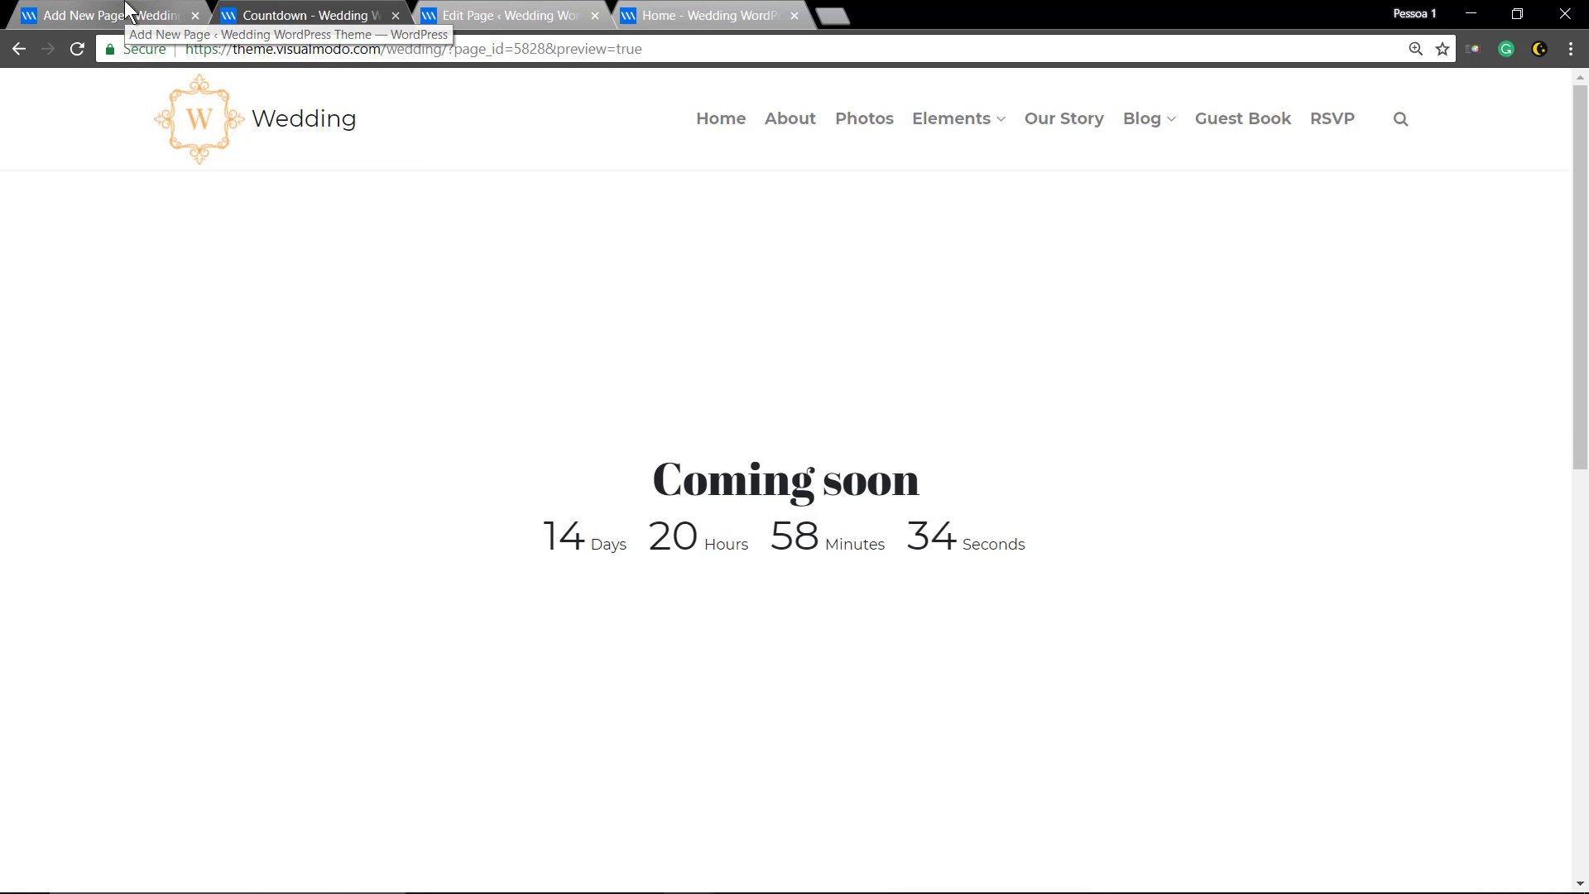
left_click(126, 9)
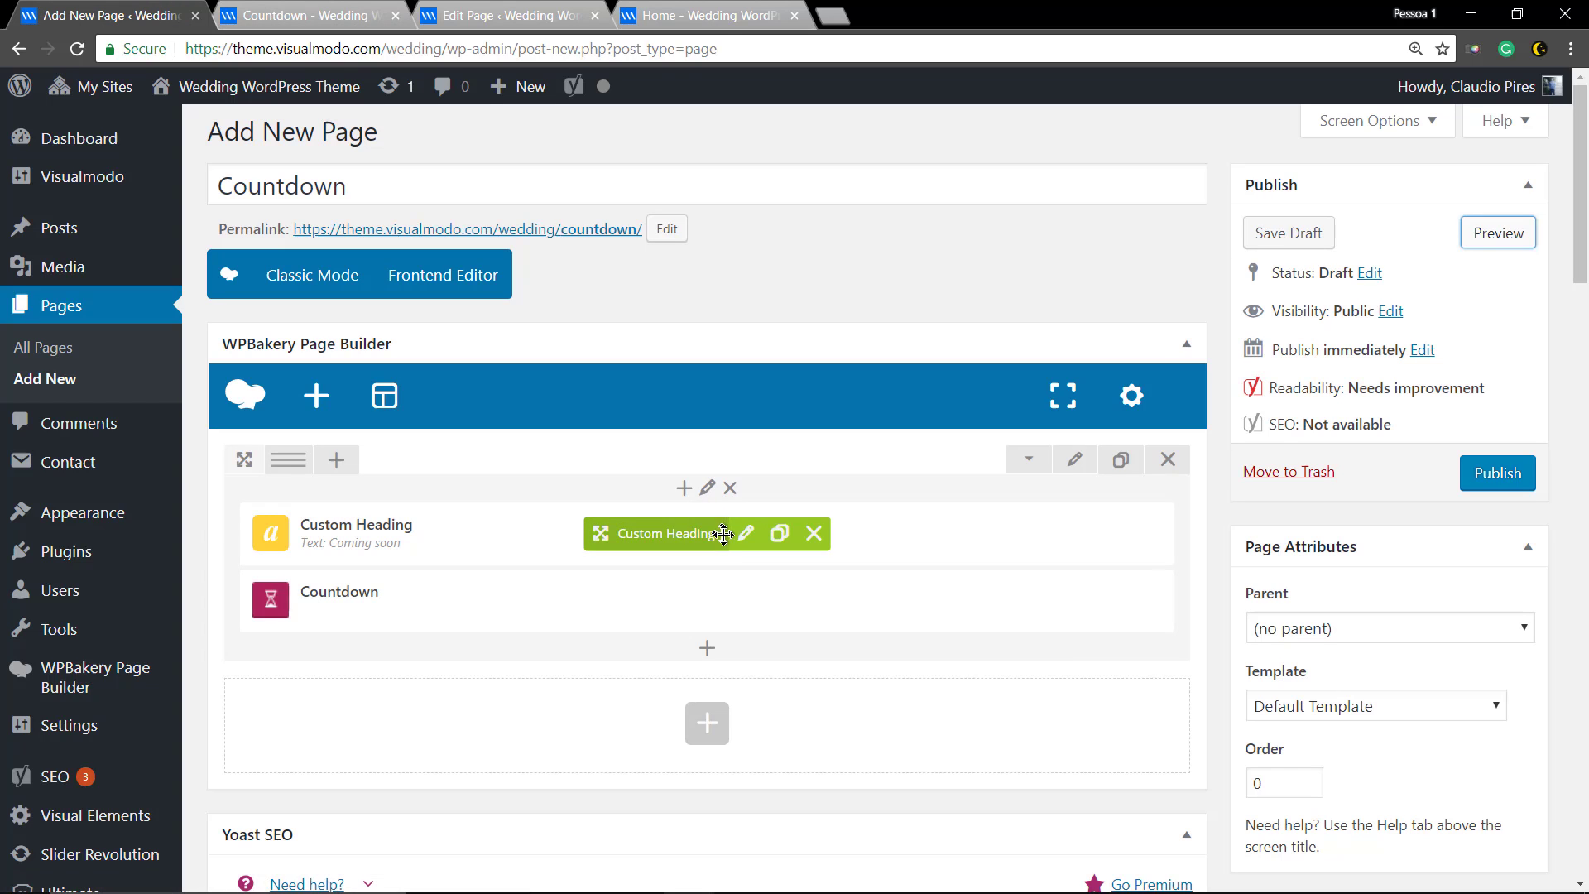
Set the Coming soon heading to use the theme's default font family and save
left_click(746, 535)
scroll(757, 447, "down", 1)
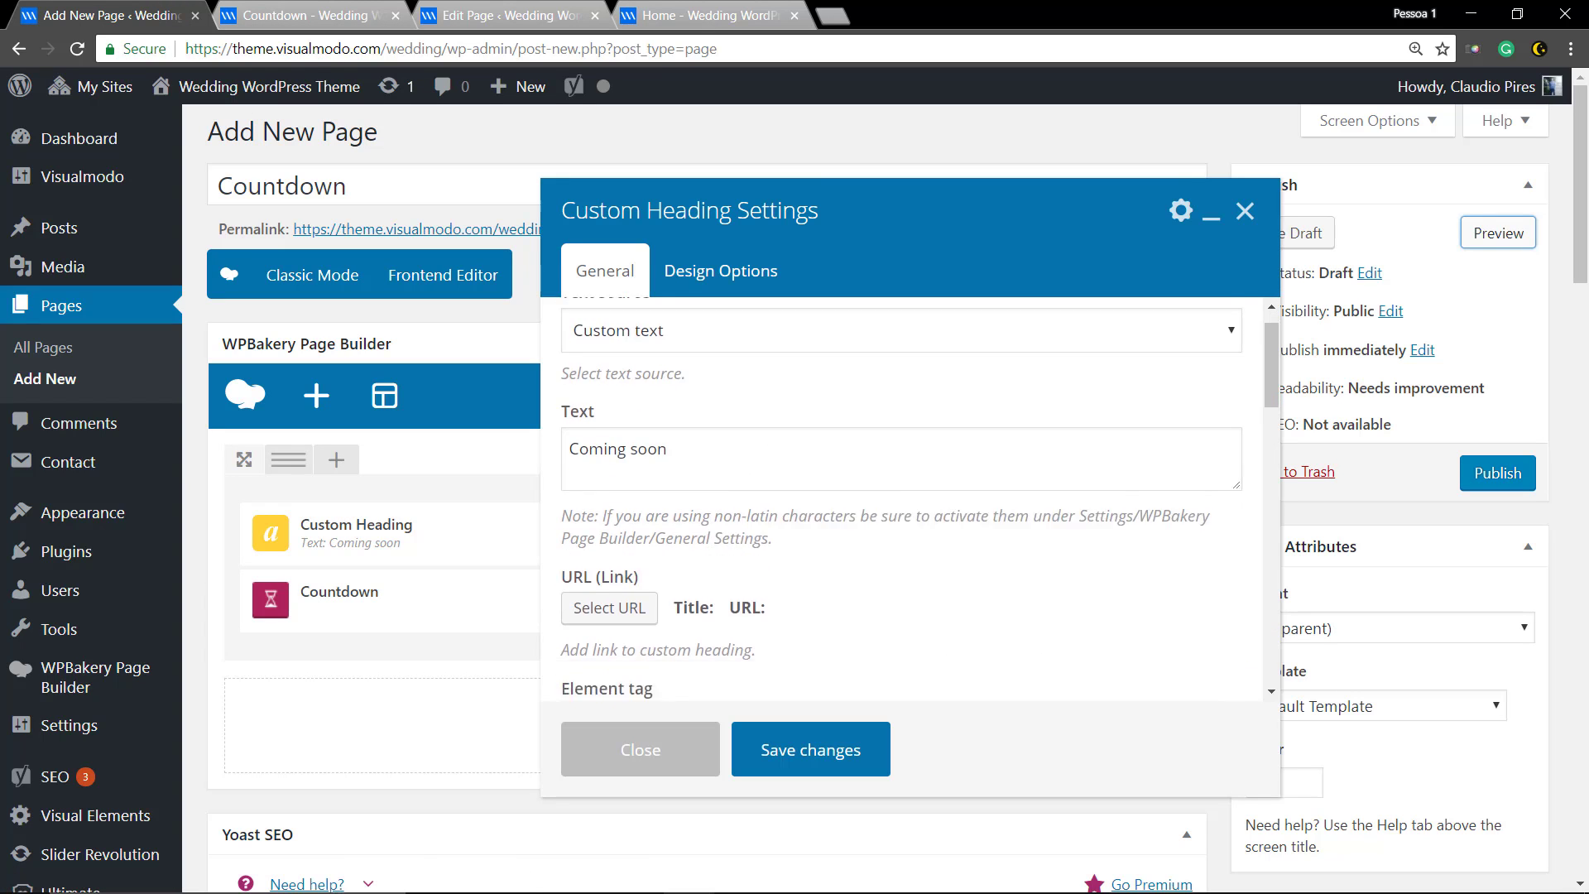
scroll(790, 505, "down", 2)
scroll(790, 504, "down", 3)
scroll(792, 504, "down", 1)
scroll(785, 505, "down", 1)
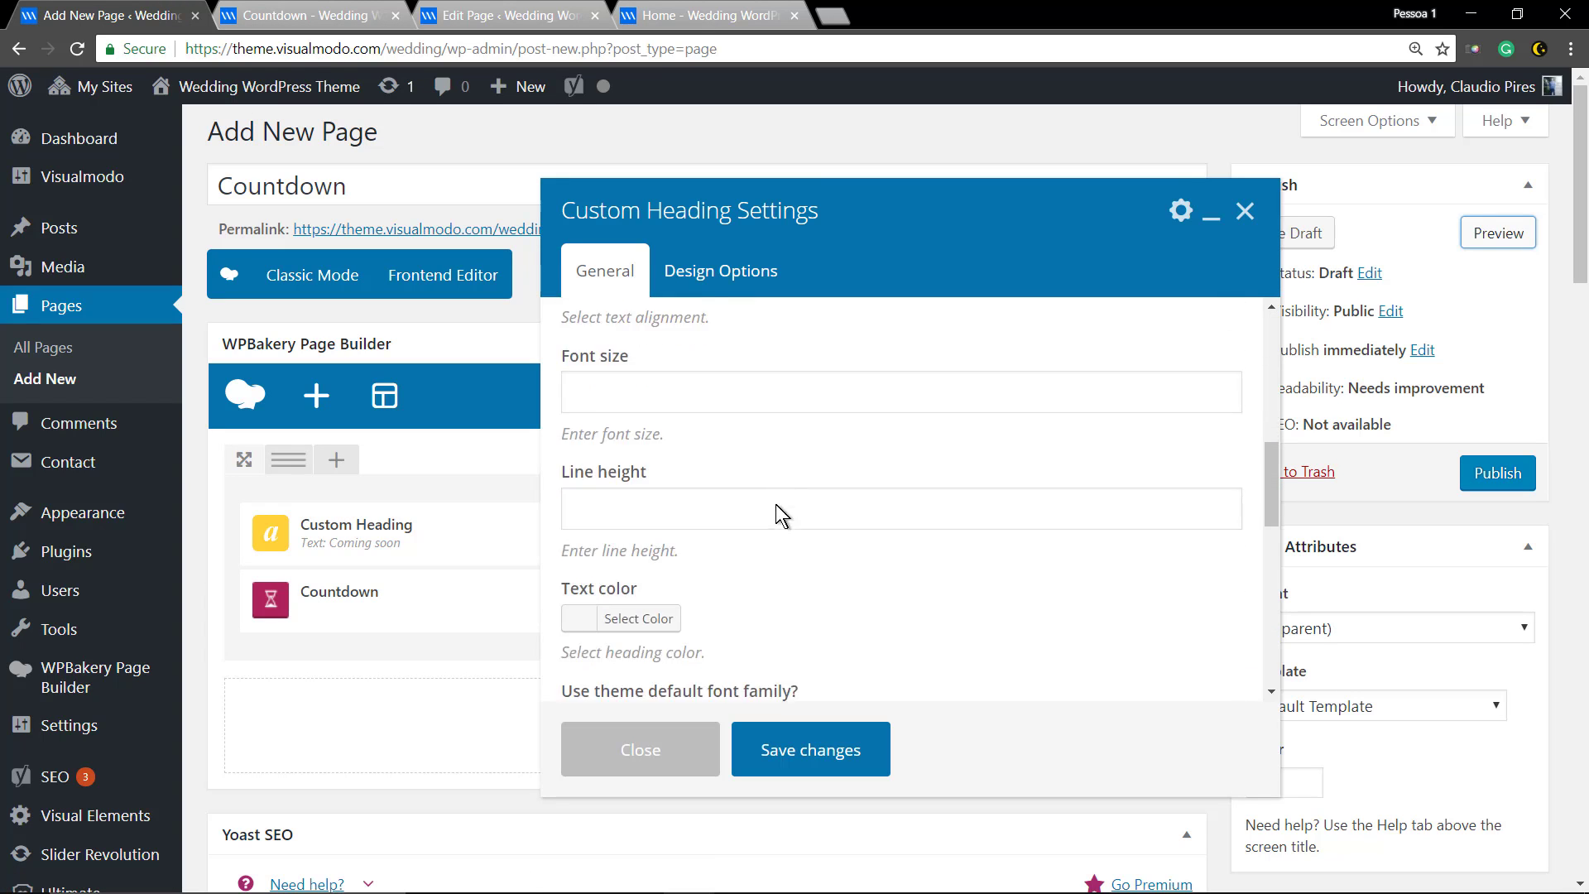
scroll(776, 504, "down", 2)
left_click(605, 510)
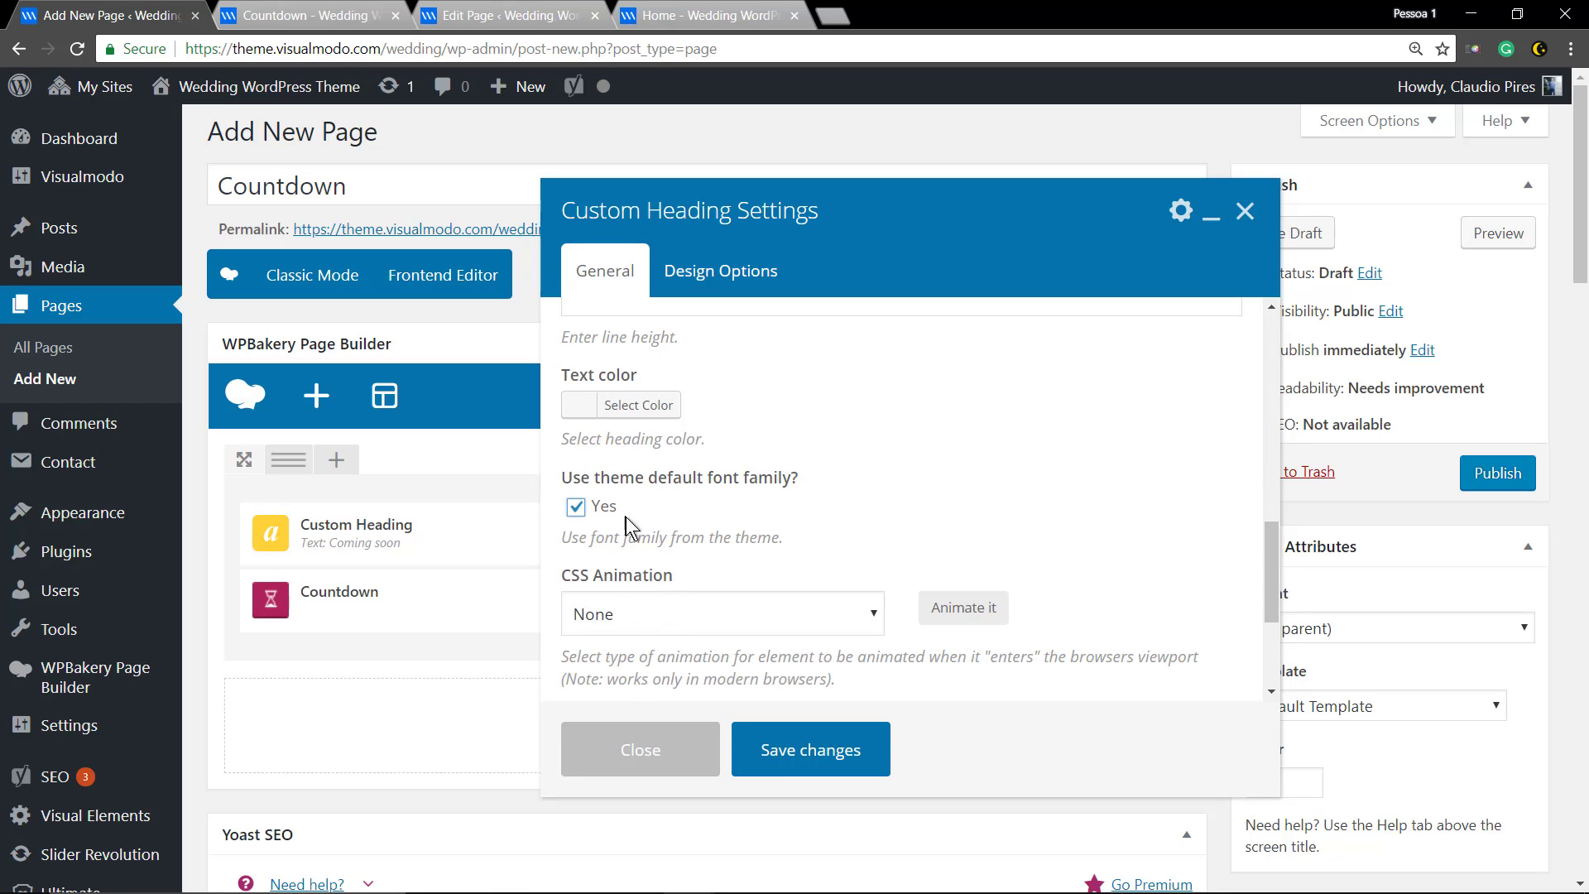
left_click(794, 747)
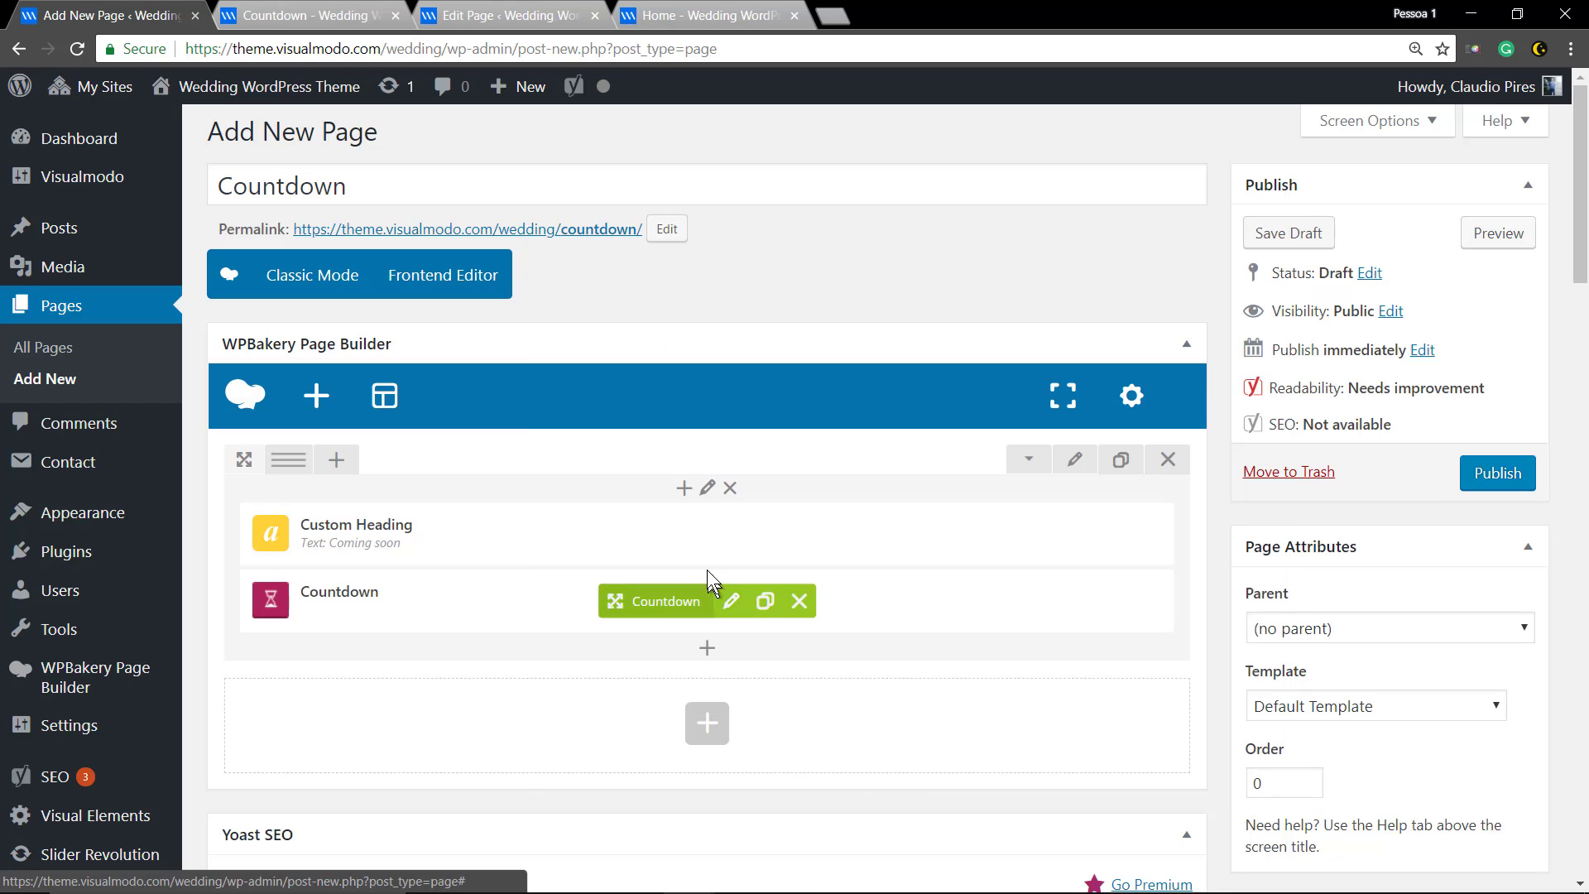
Add a 32px Empty Space between the heading and the countdown, then preview the page
left_click(683, 488)
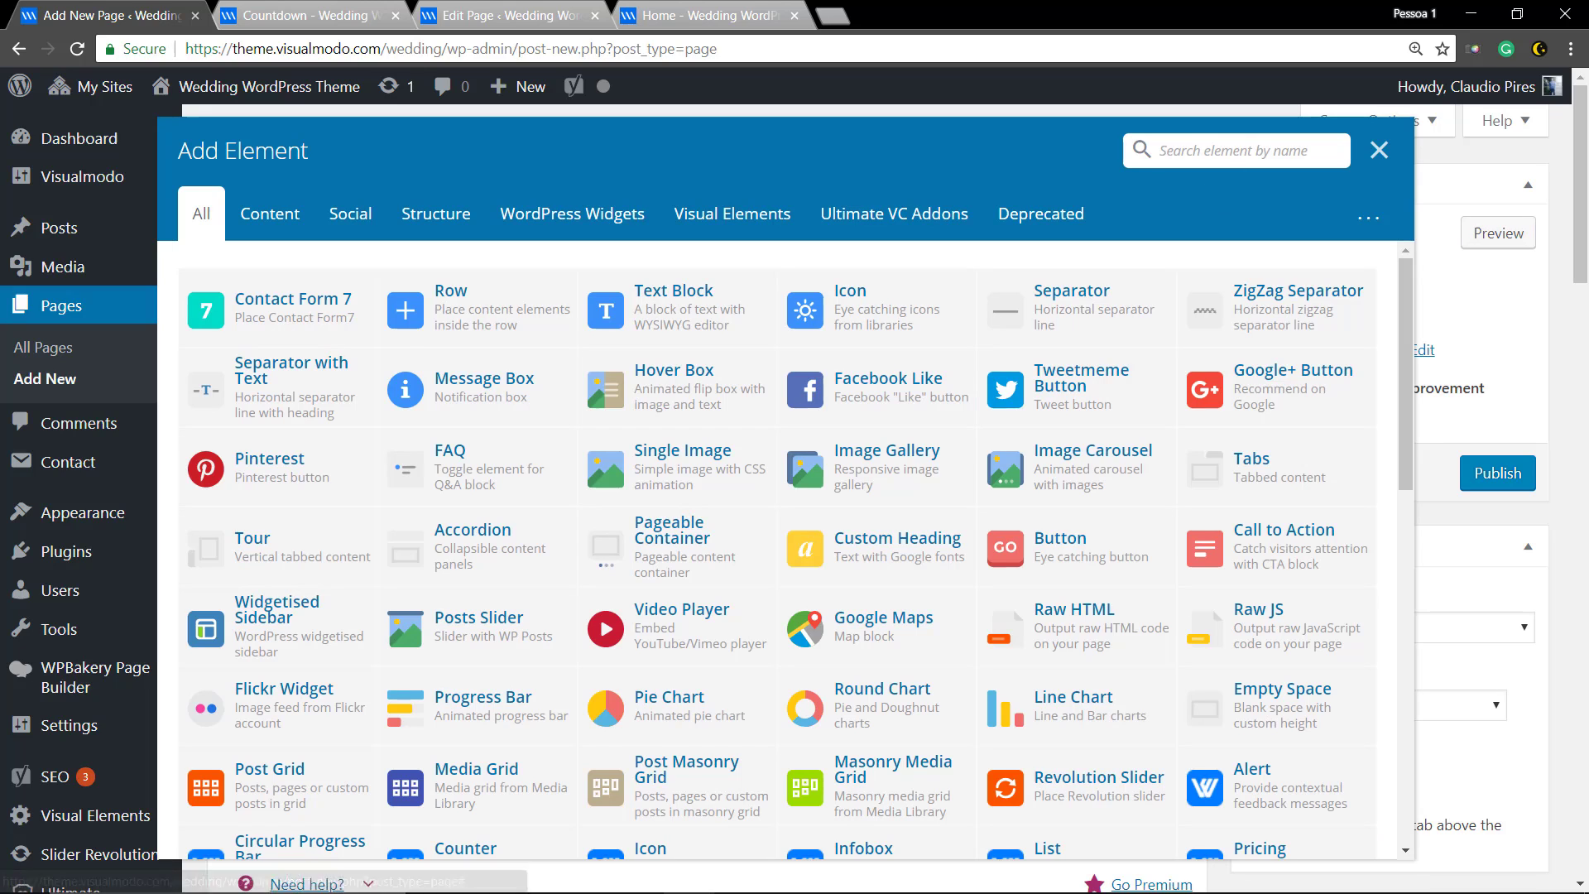
type("empty")
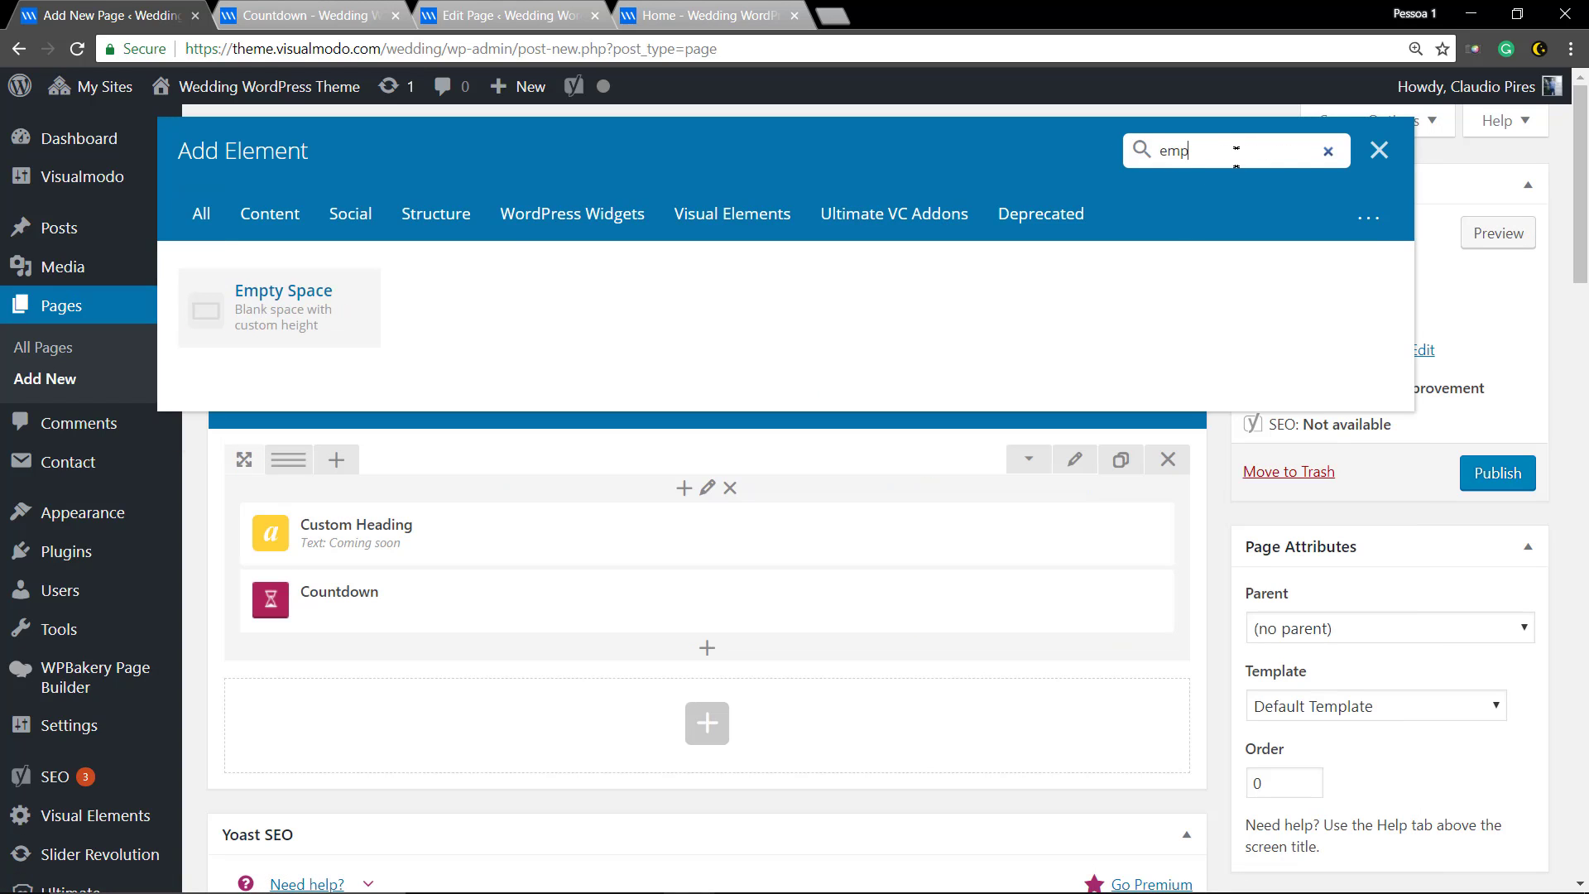
left_click(250, 316)
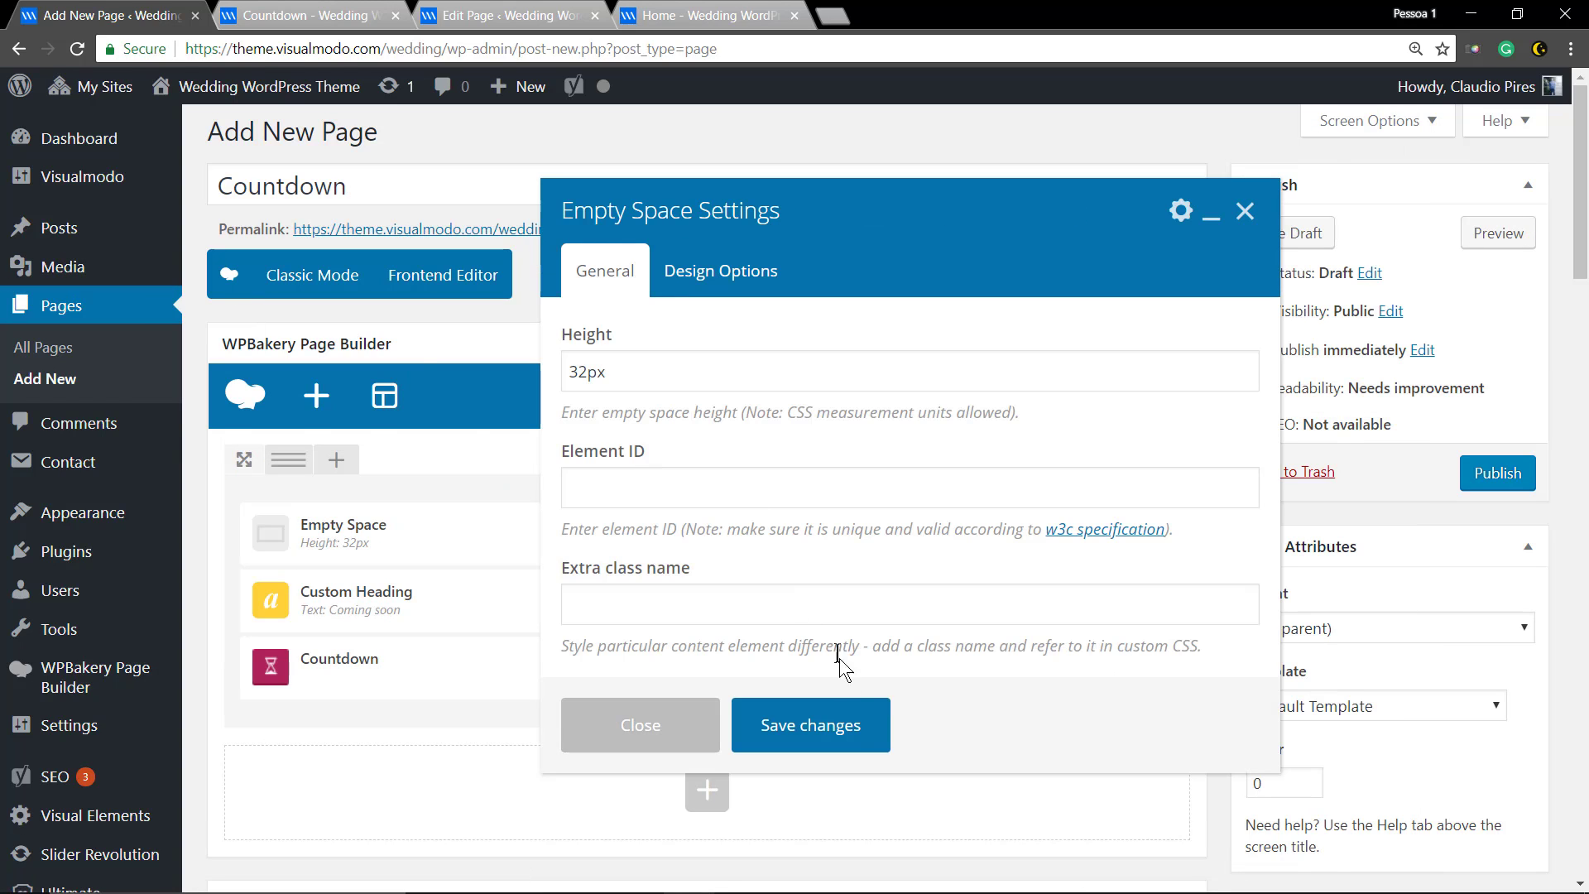
left_click(855, 730)
mouse_move(741, 605)
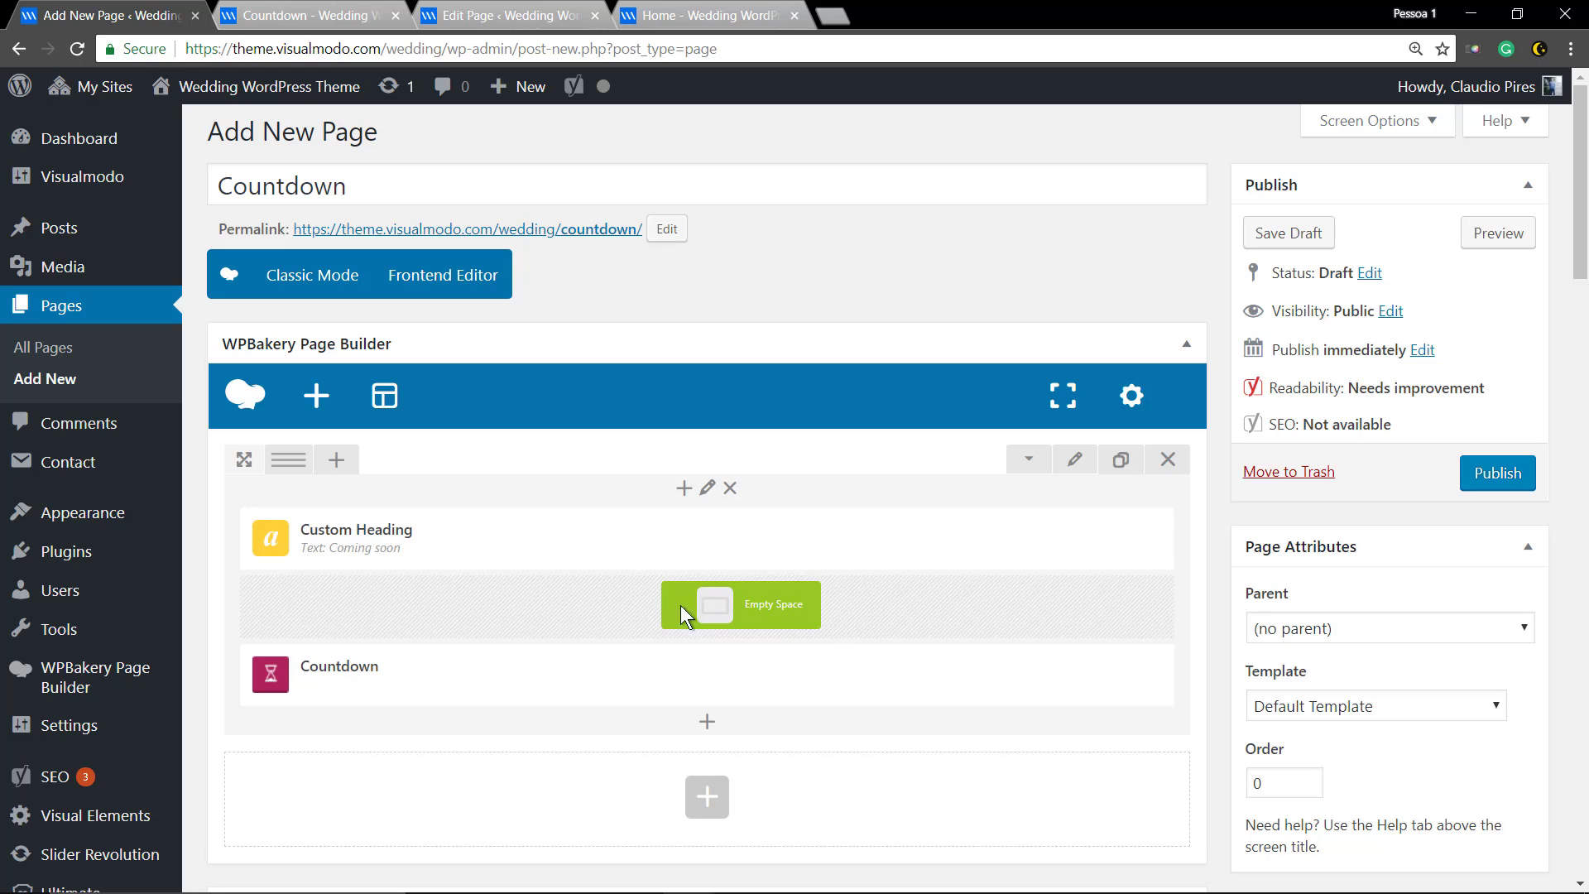
left_click_drag(634, 534, 696, 602)
left_click(1498, 232)
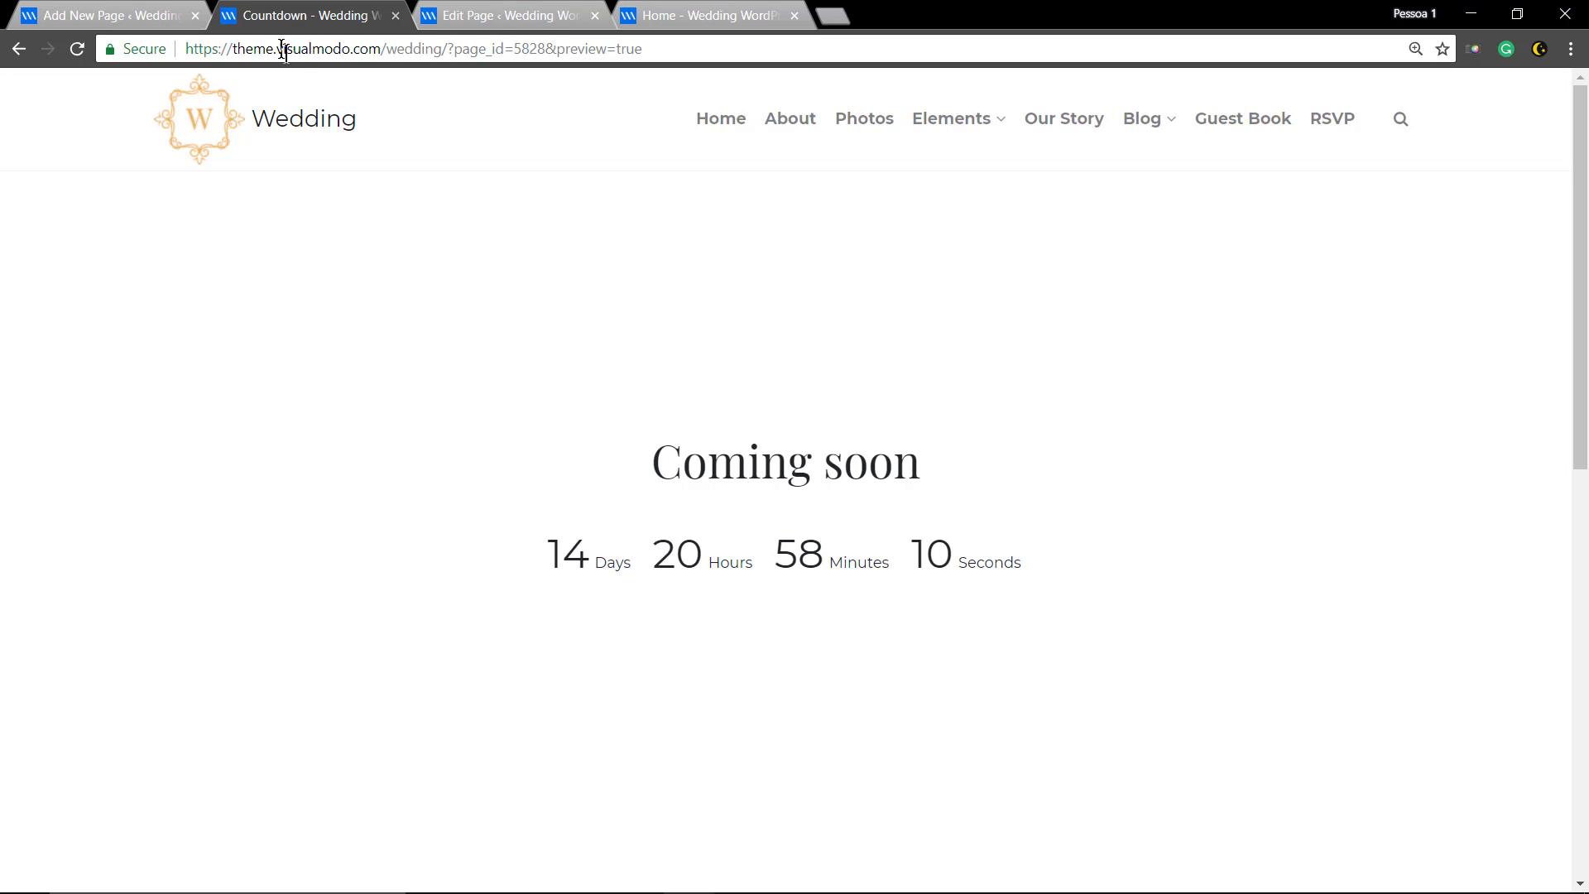
Reopen the Countdown element's settings, review Strings Translation, then show the Timer Digit Border Style choices
left_click(106, 15)
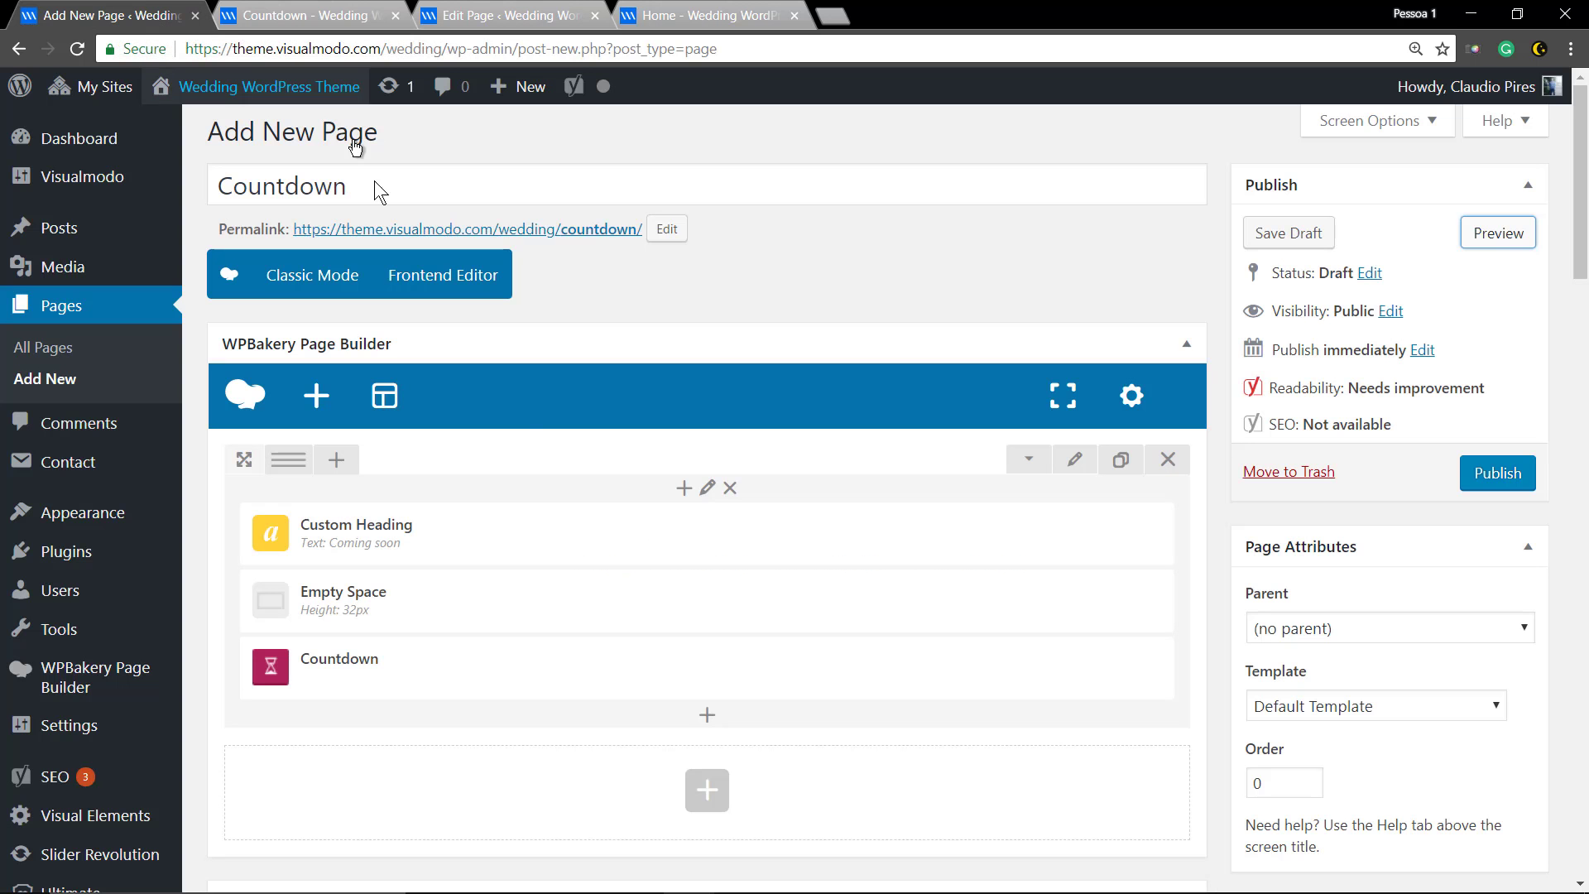
left_click(733, 669)
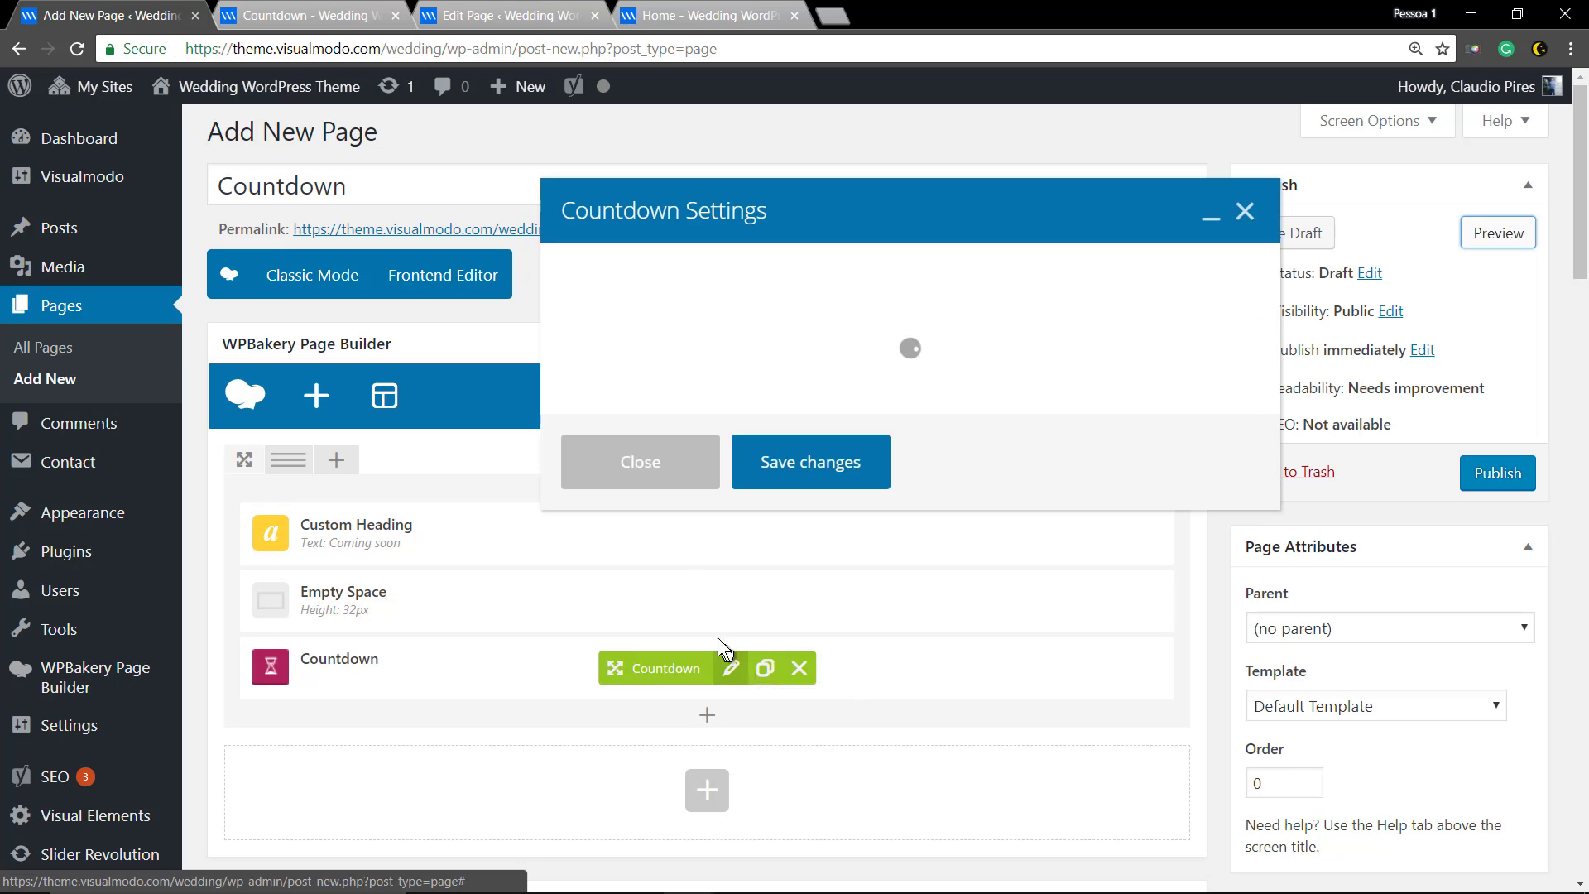
left_click(803, 278)
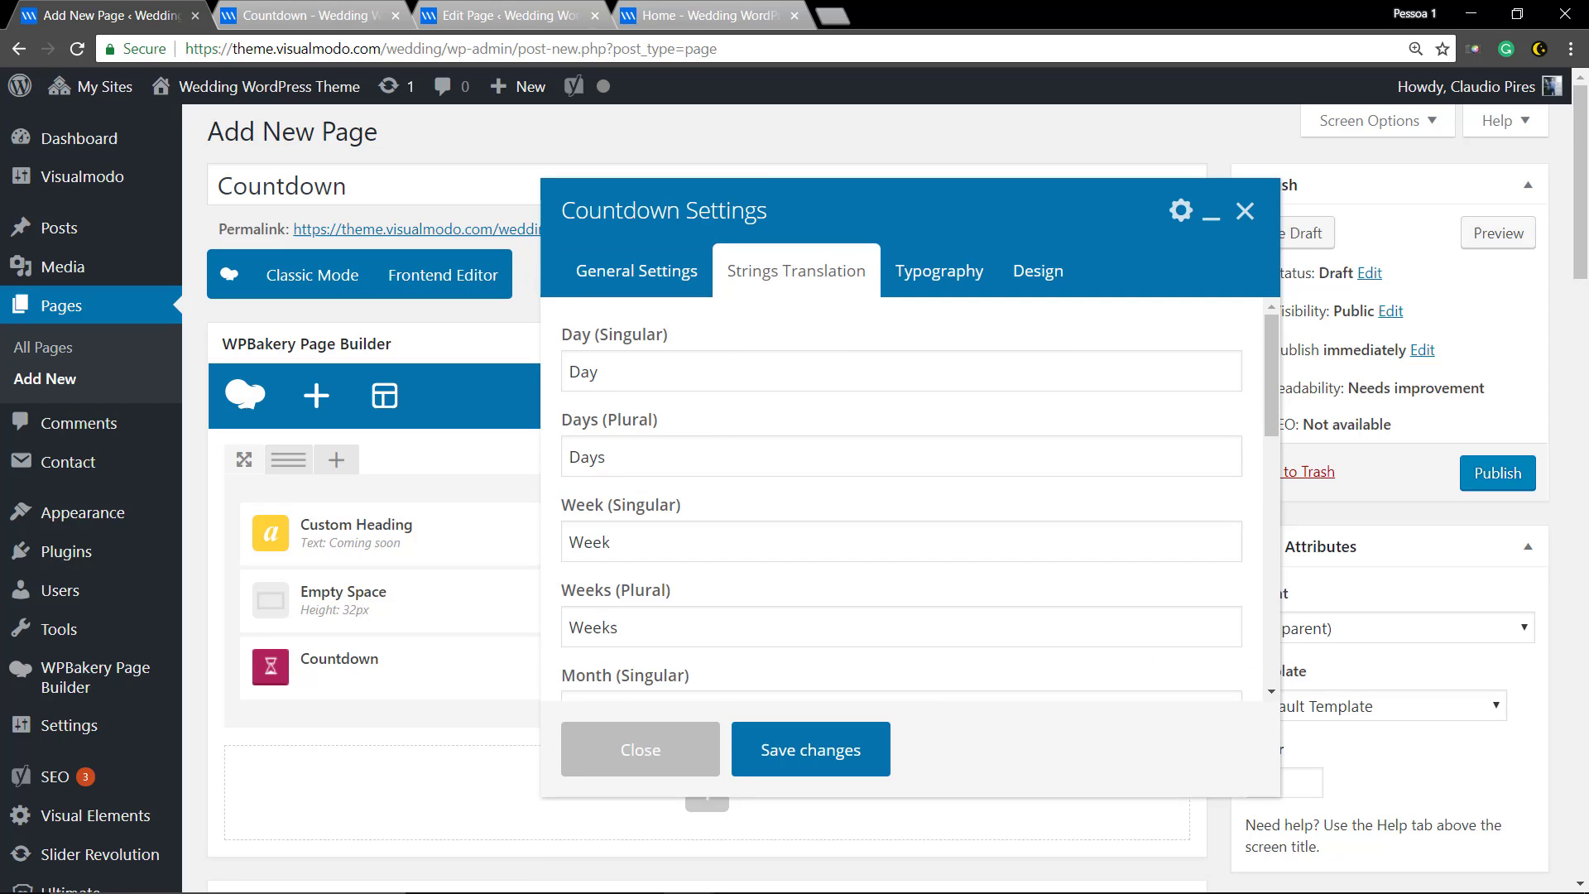
scroll(754, 516, "down", 1)
scroll(754, 517, "down", 2)
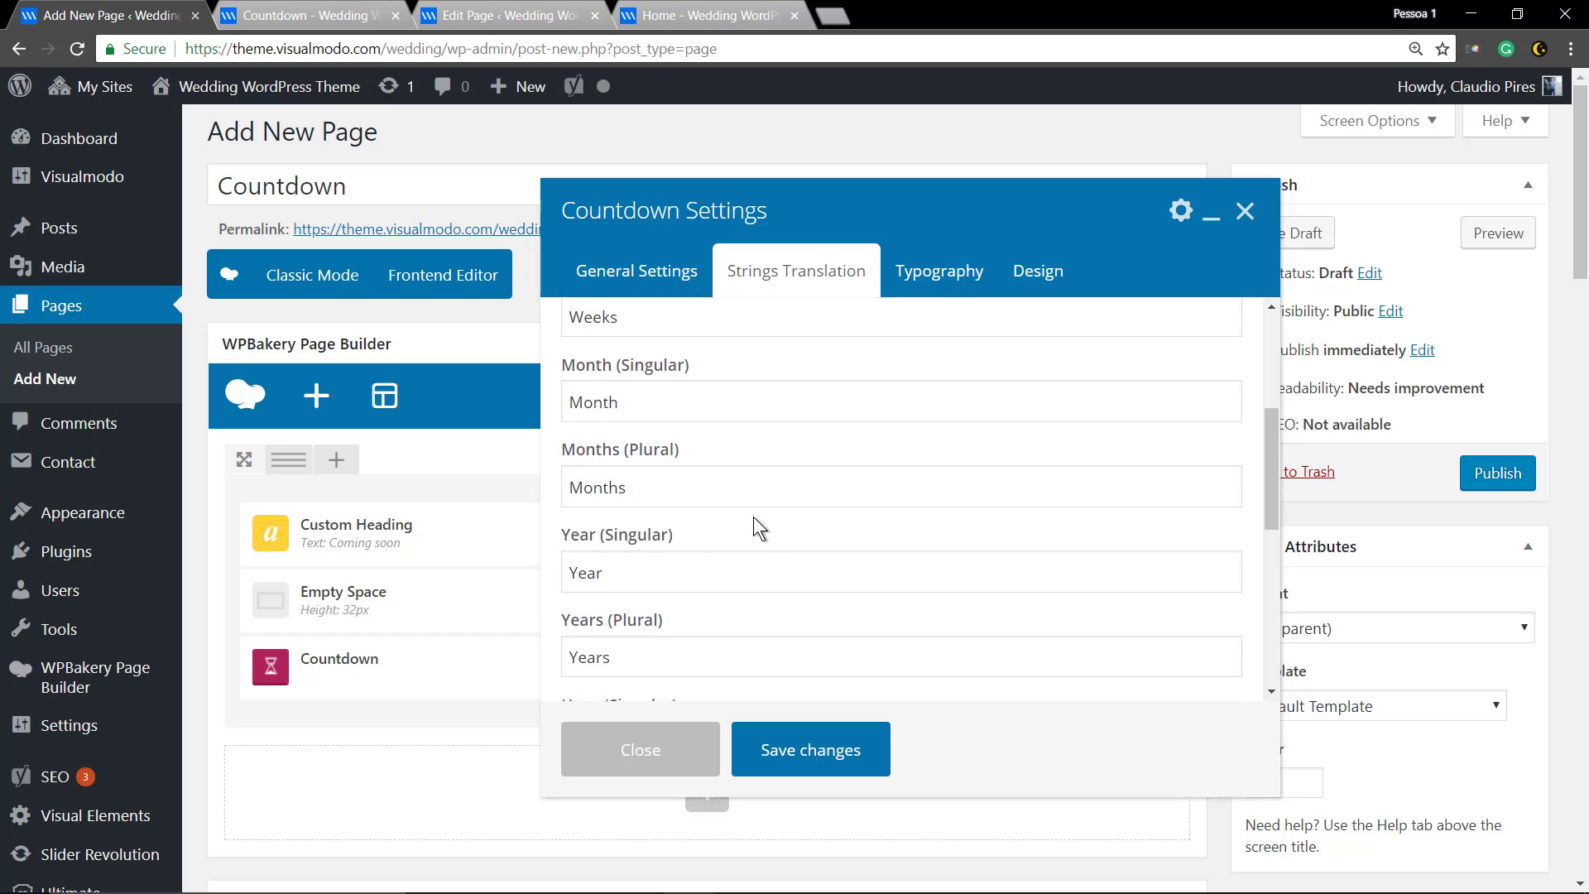
scroll(754, 516, "down", 1)
scroll(753, 516, "down", 1)
scroll(753, 517, "down", 1)
scroll(753, 517, "down", 1)
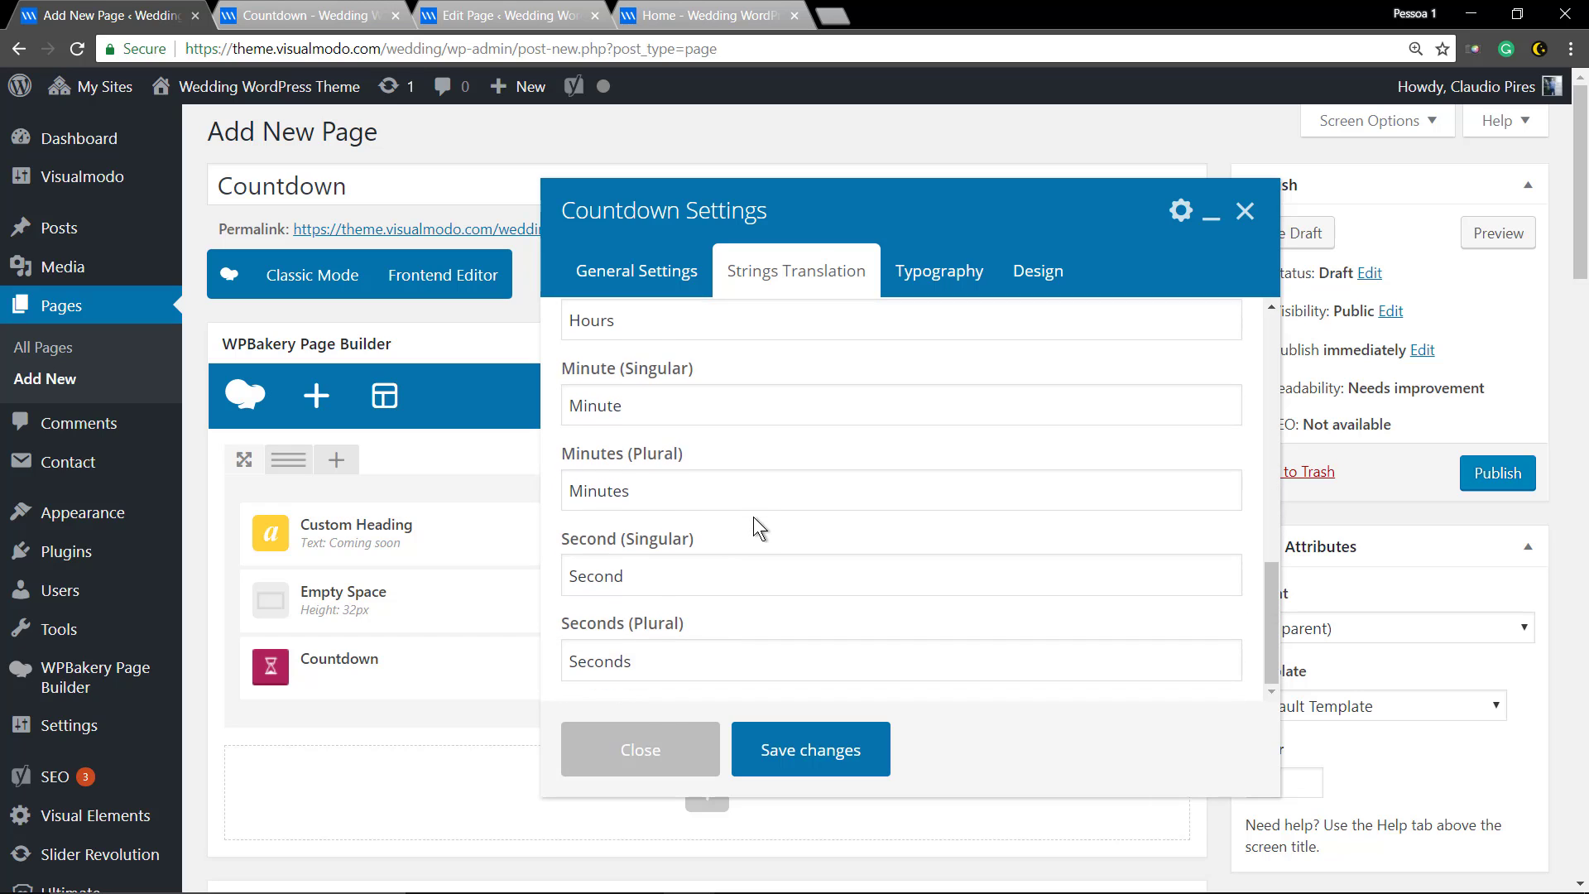
left_click(603, 270)
scroll(875, 566, "down", 1)
scroll(875, 566, "down", 1)
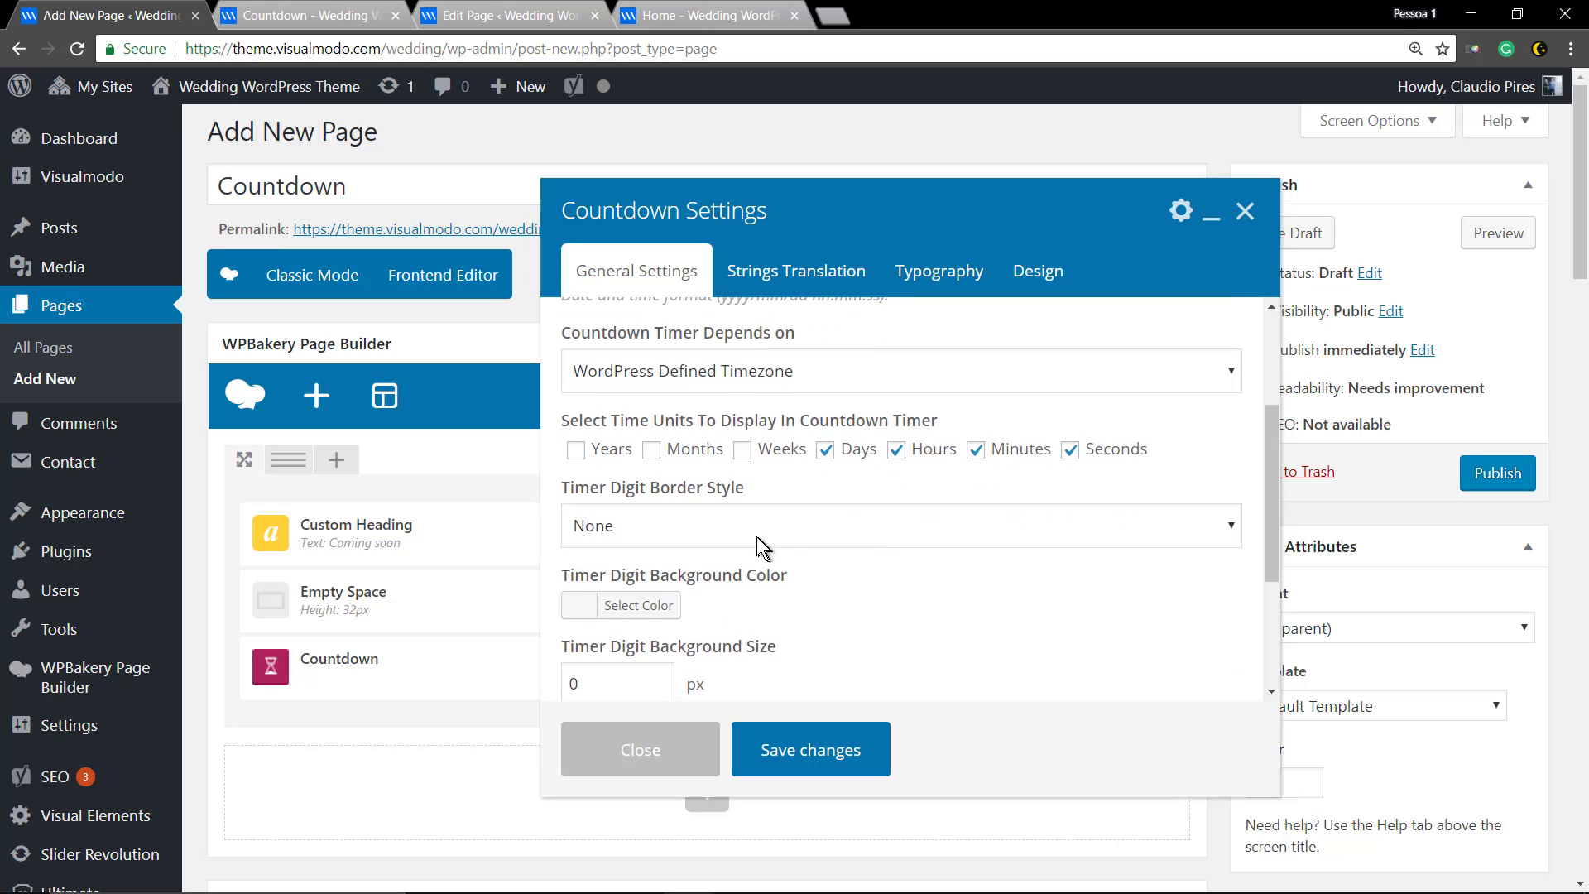
left_click(746, 532)
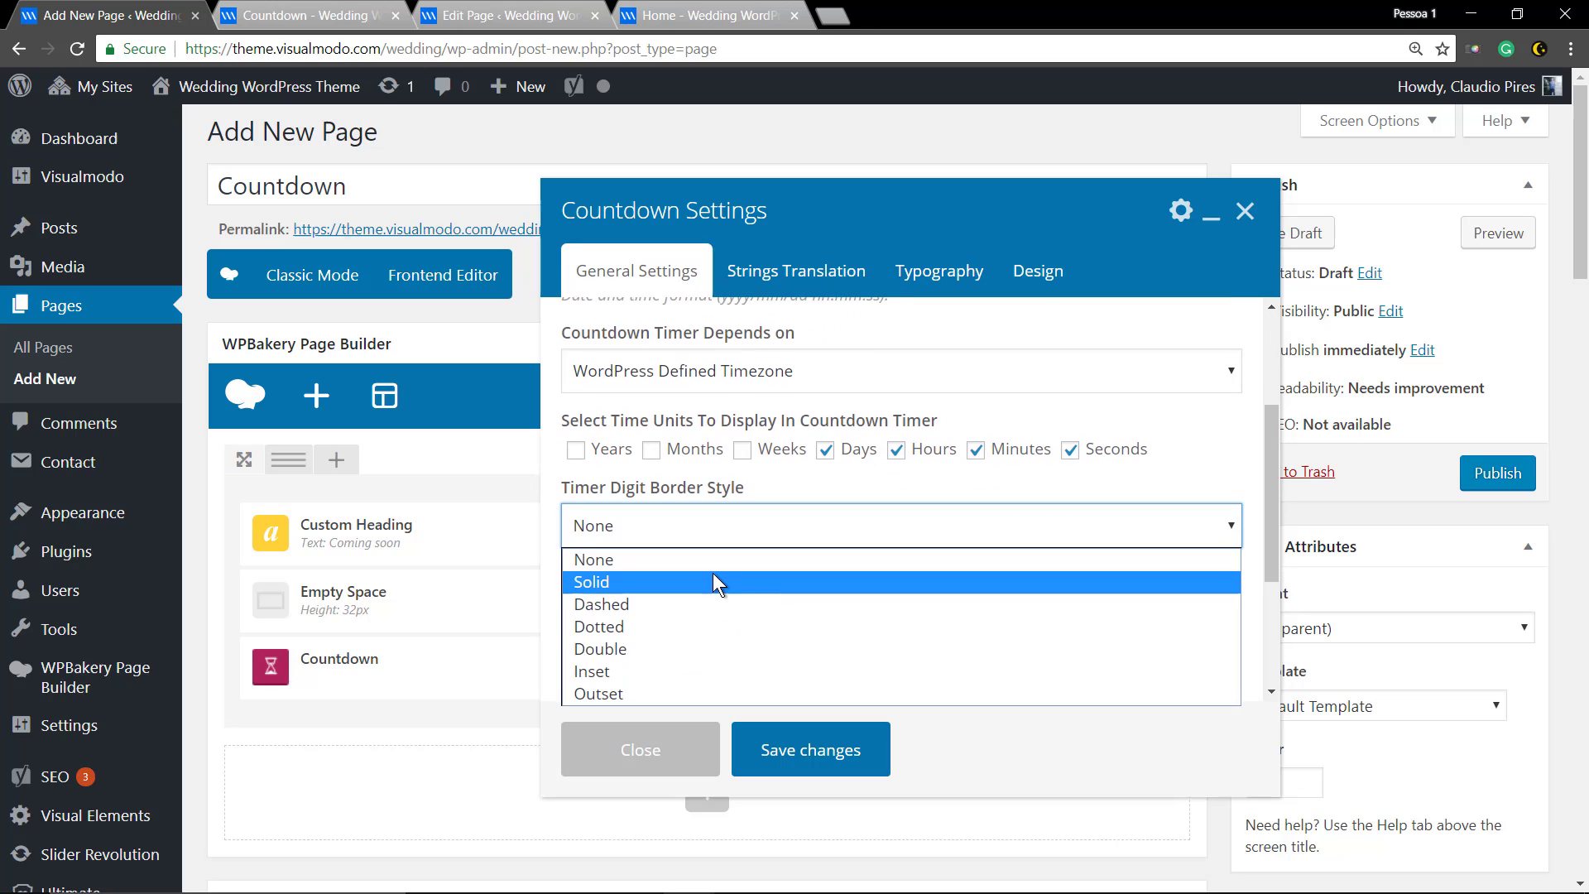